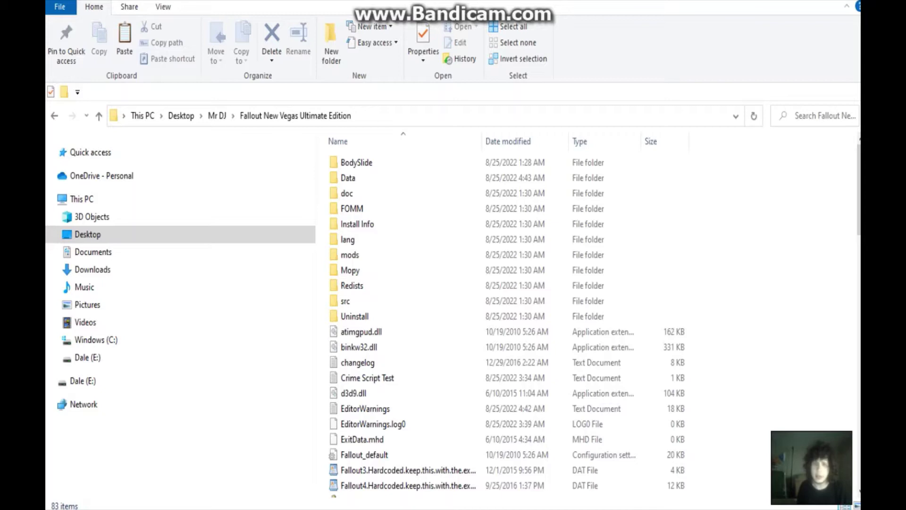
- Open the Crime Script Test document in Notepad and read through it to the end
double_click(367, 377)
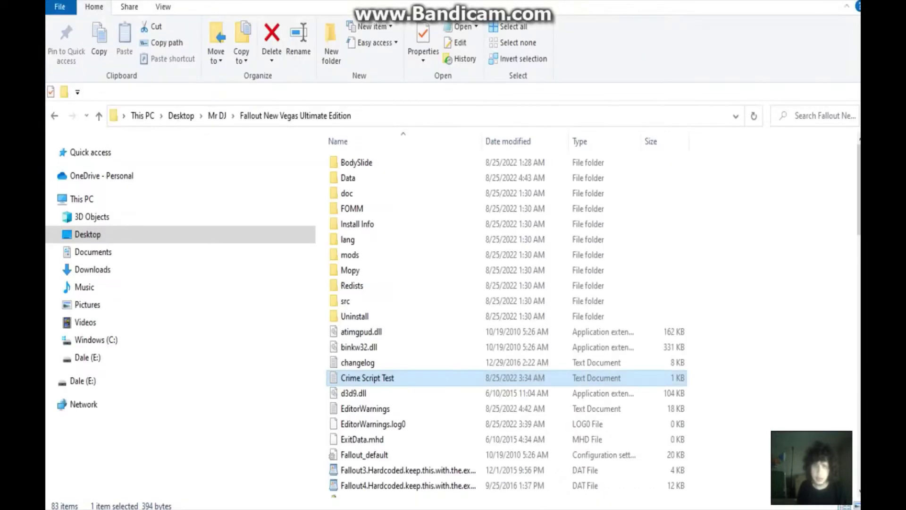
key(alt+Tab)
key(ctrl+End)
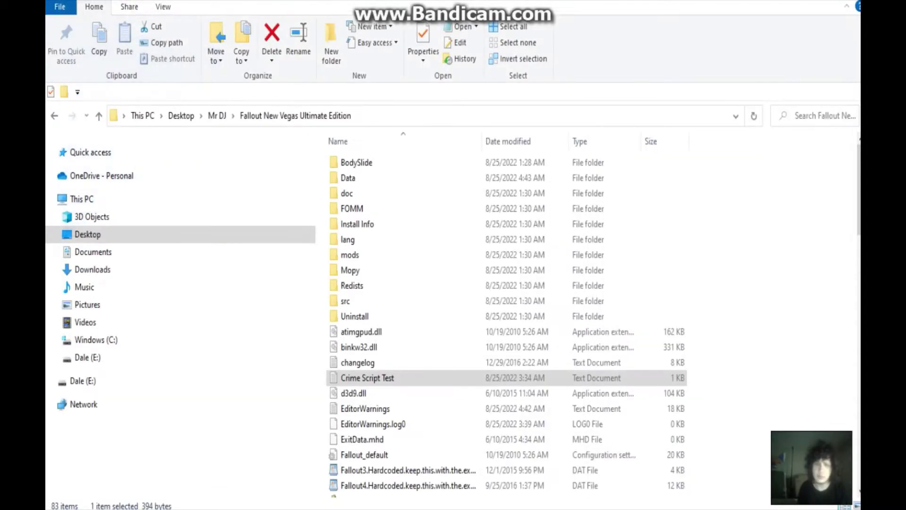
- Go back to Mr DJ and run Geck.exe from the Fallout New Vegas Ultimate Edition folder
key(BackSpace)
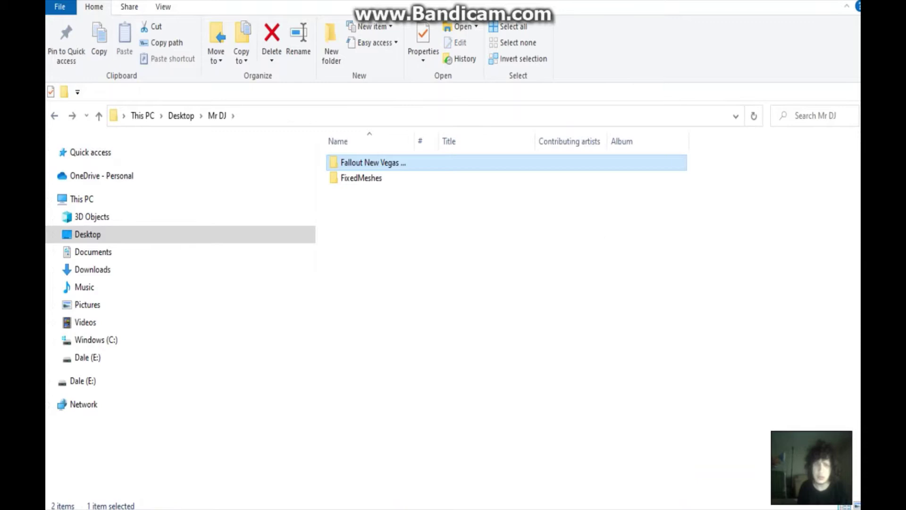
double_click(373, 162)
scroll(507, 319, down, 3)
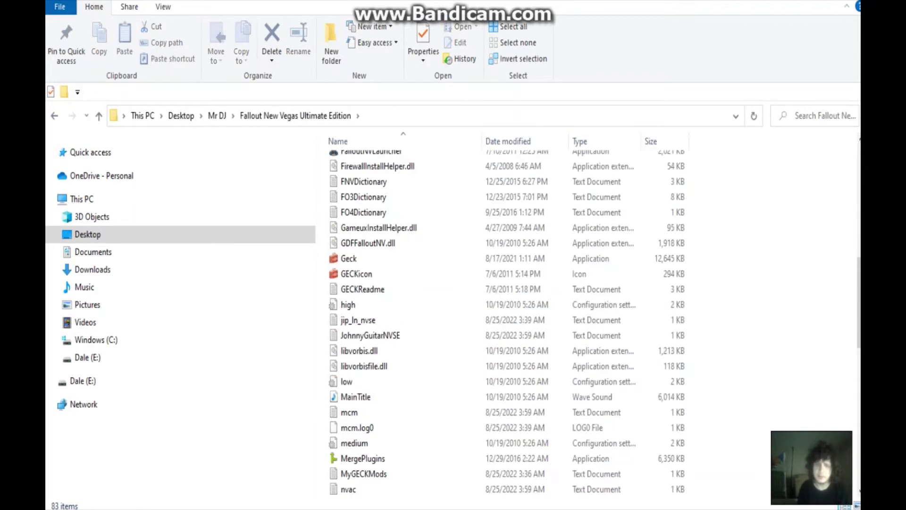
click(351, 258)
click(358, 320)
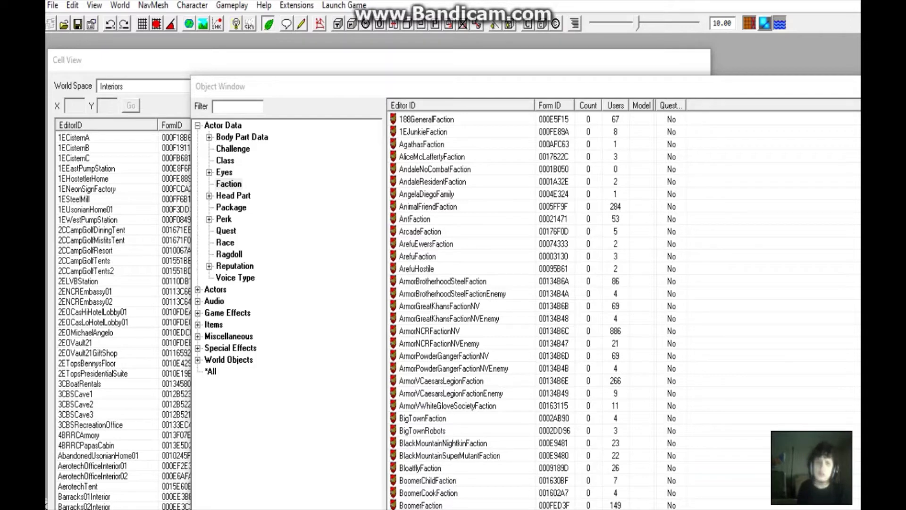
- Create a new quest named CrimeGoodSprings with Start Game Enabled ticked
click(225, 230)
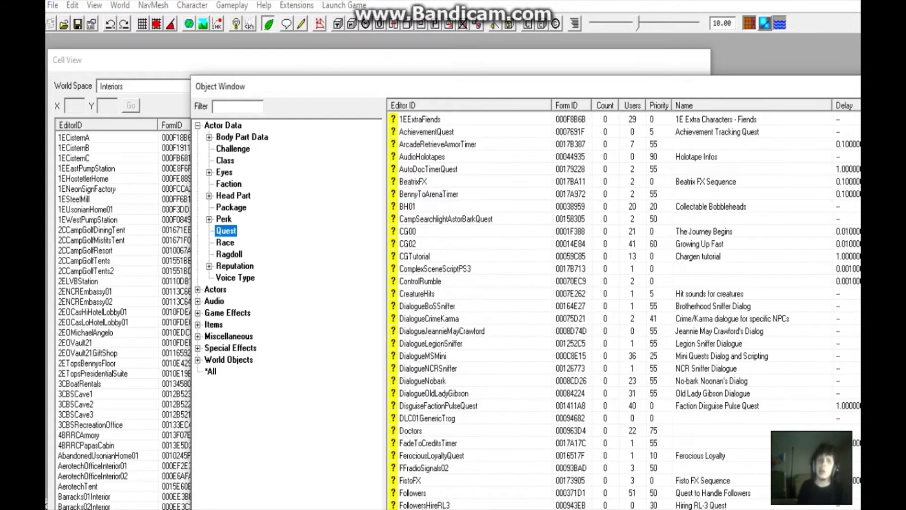
right_click(453, 120)
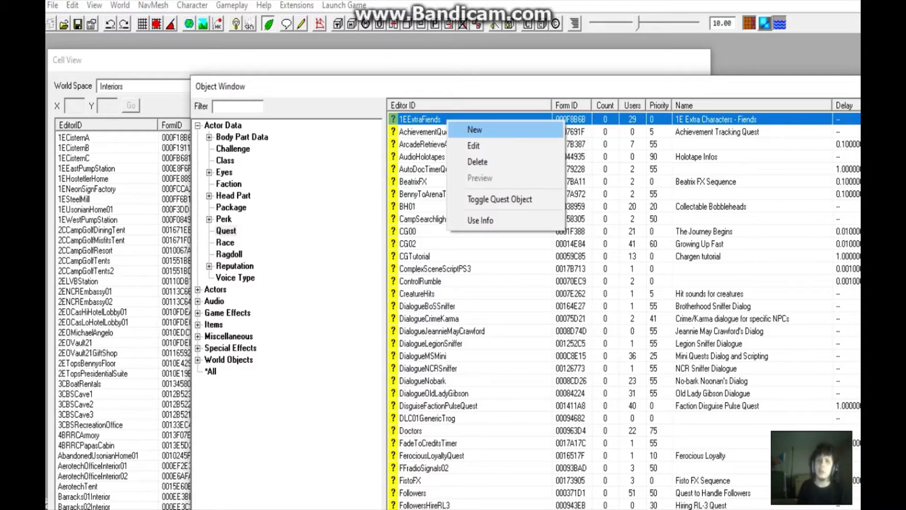
click(476, 129)
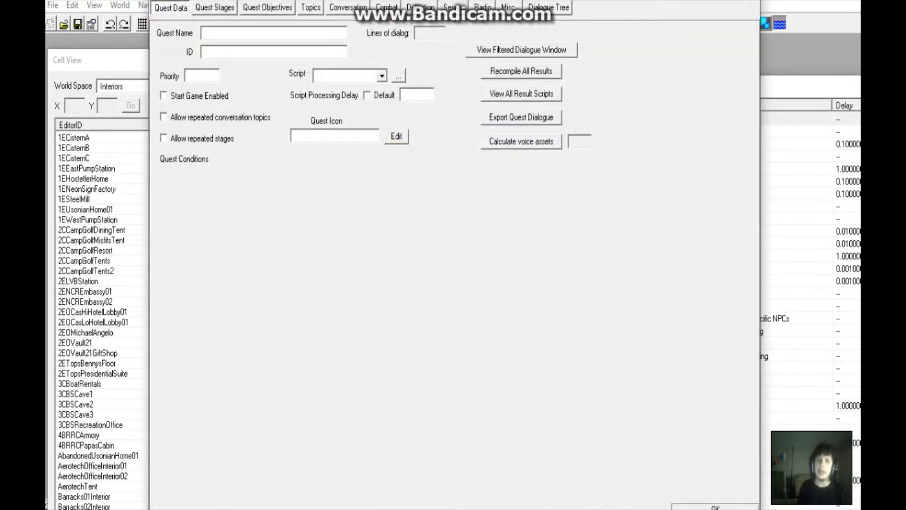
text(C)
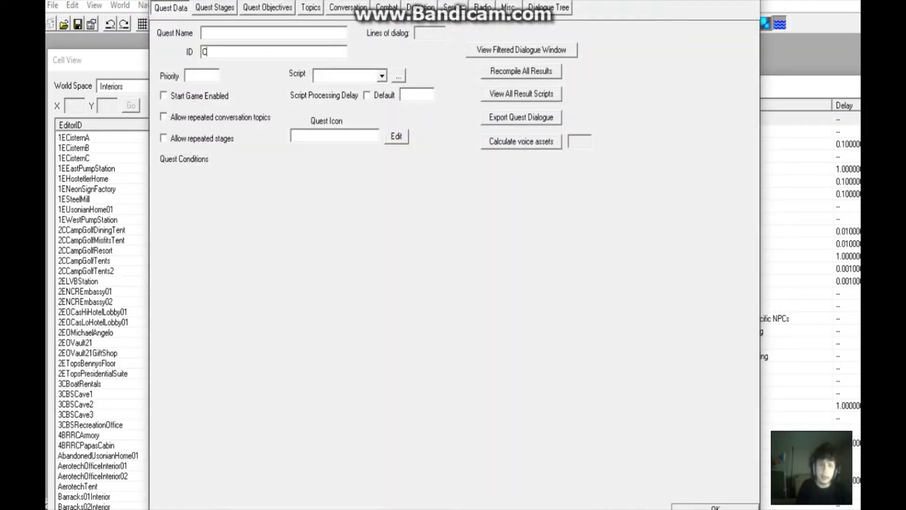
text(rime)
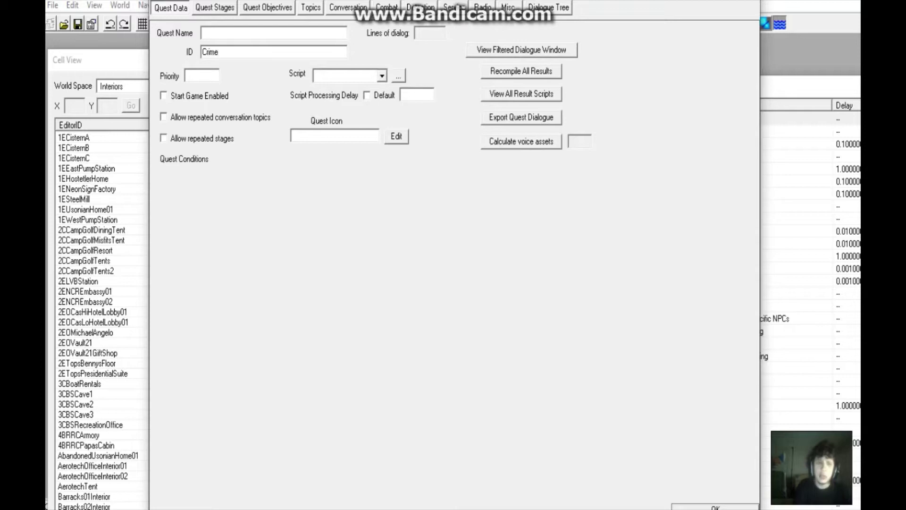
text(Good)
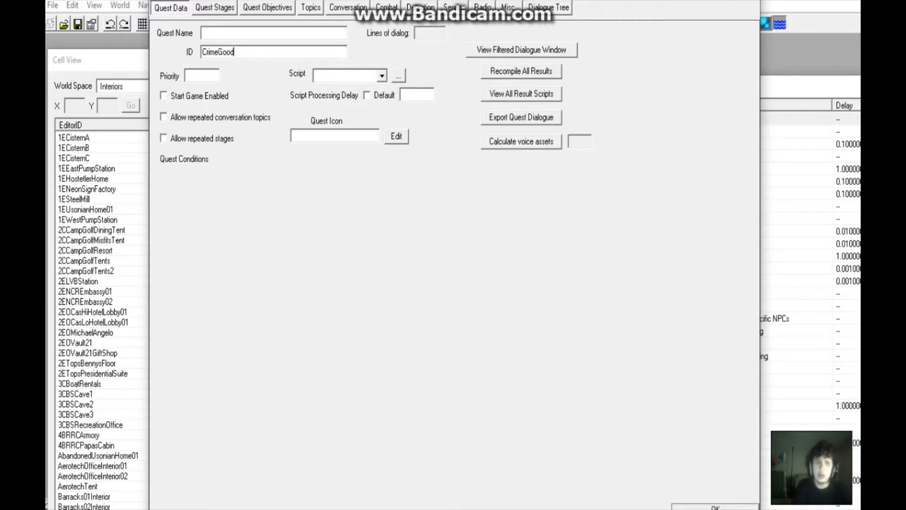
text(Sprin)
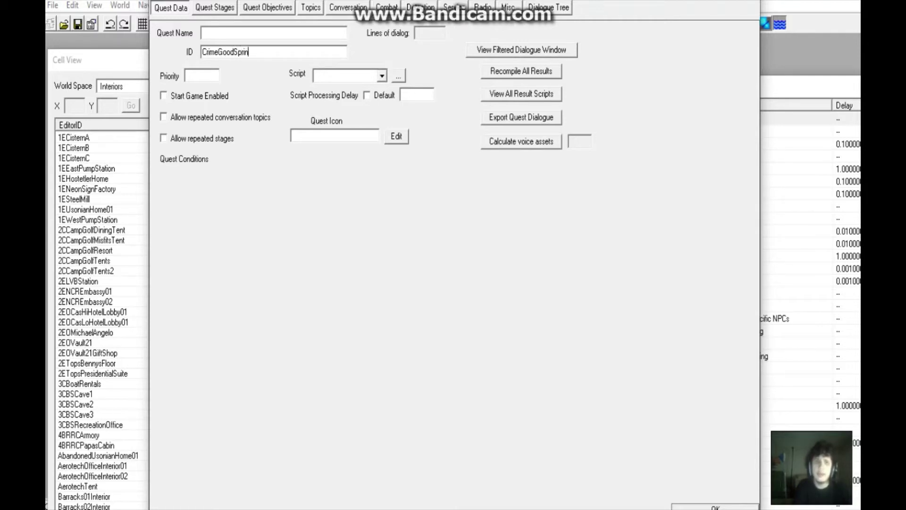
text(gs)
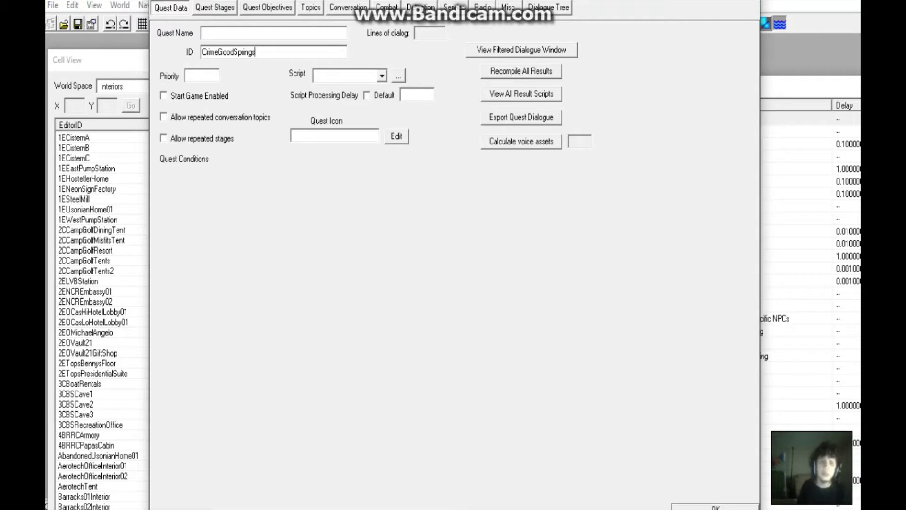
click(164, 95)
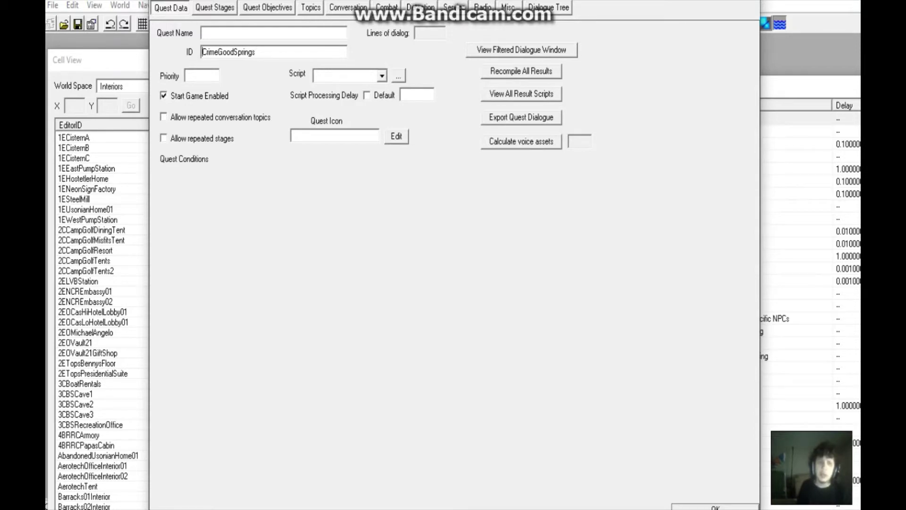
key(shift+Tab)
text(c)
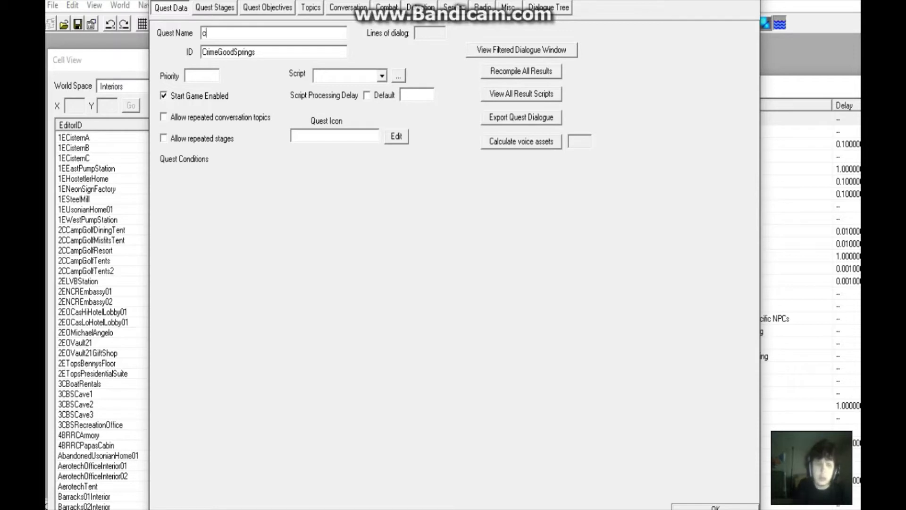
key(BackSpace)
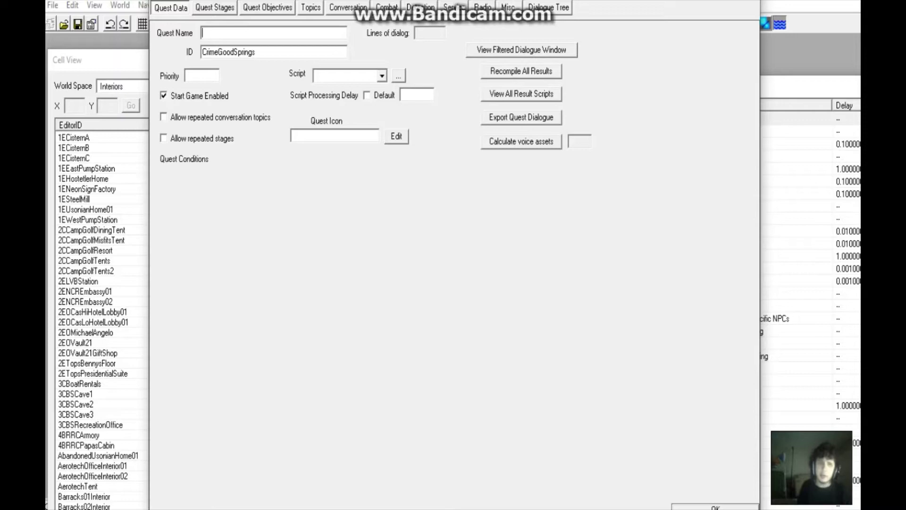
key(Return)
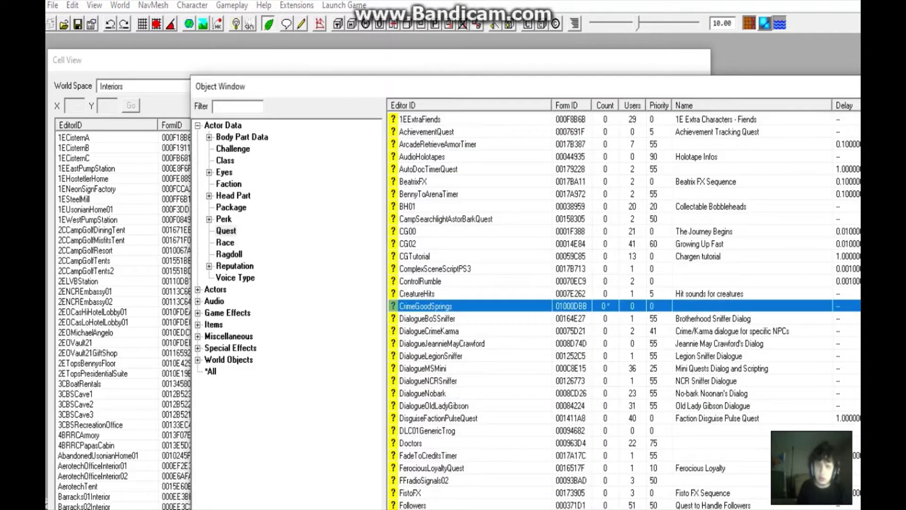
- Add quest stages 0 and 10, giving stage 10 a new empty log entry
key(Return)
click(216, 8)
right_click(188, 87)
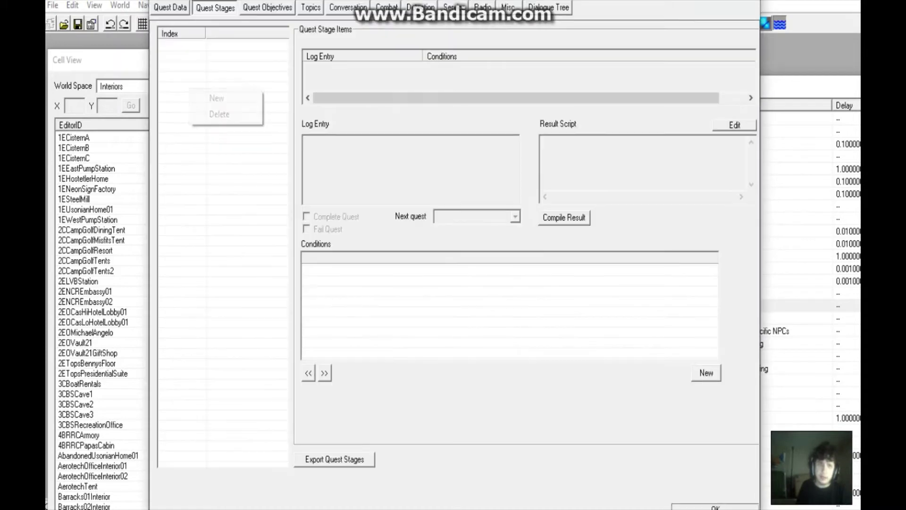
click(227, 95)
right_click(203, 117)
click(229, 126)
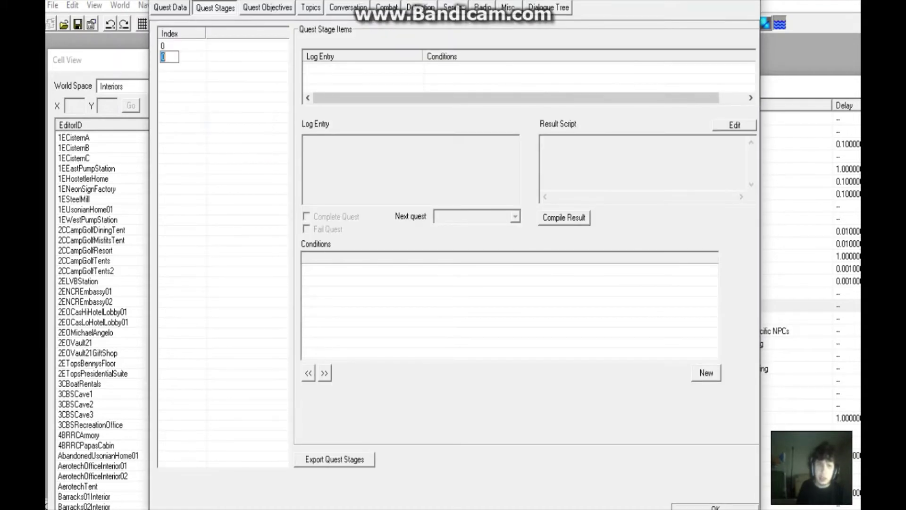
text(10)
key(Return)
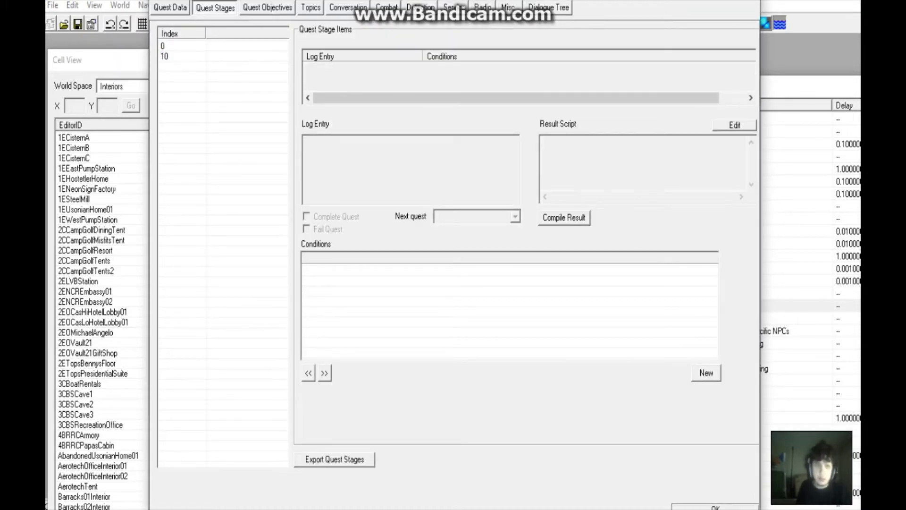
right_click(313, 74)
click(340, 80)
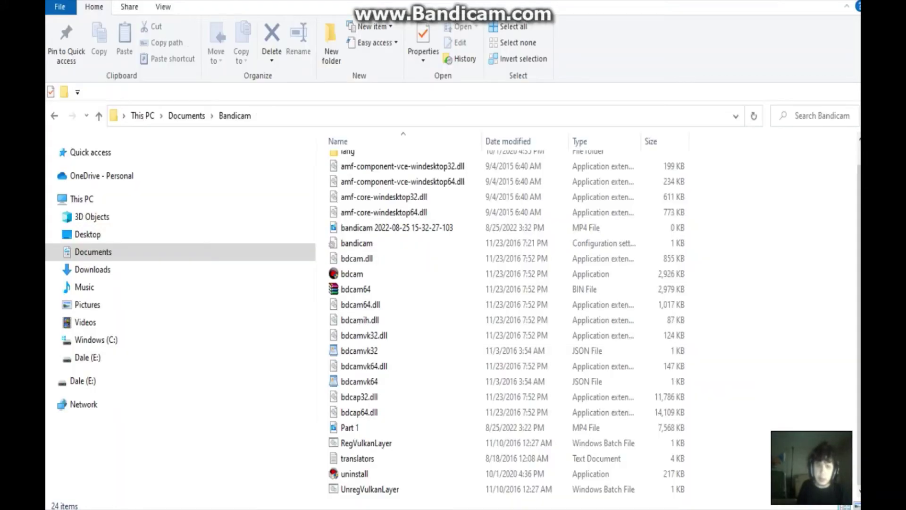
- Browse Desktop > Mr DJ > Fallout New Vegas Ultimate Edition and select the SetEnemy document
click(88, 234)
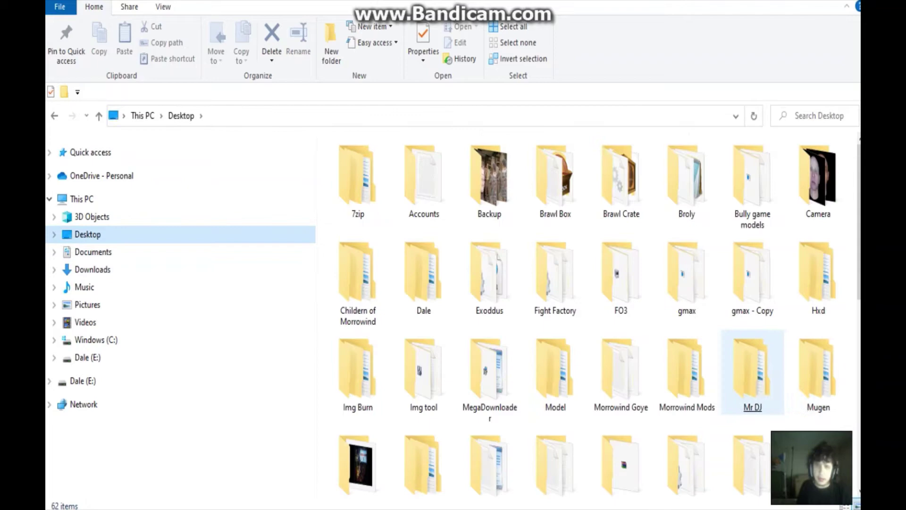
double_click(752, 372)
double_click(373, 162)
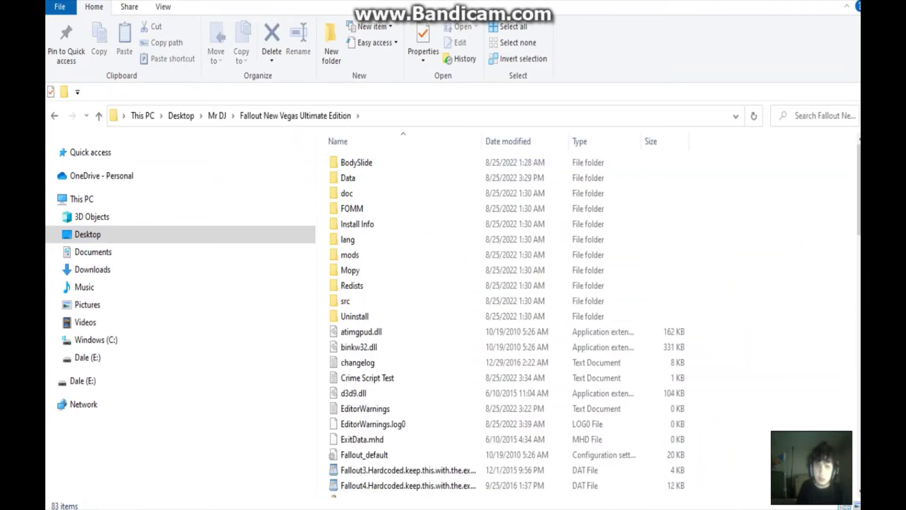
scroll(496, 319, down, 10)
scroll(496, 319, down, 6)
scroll(495, 318, up, 13)
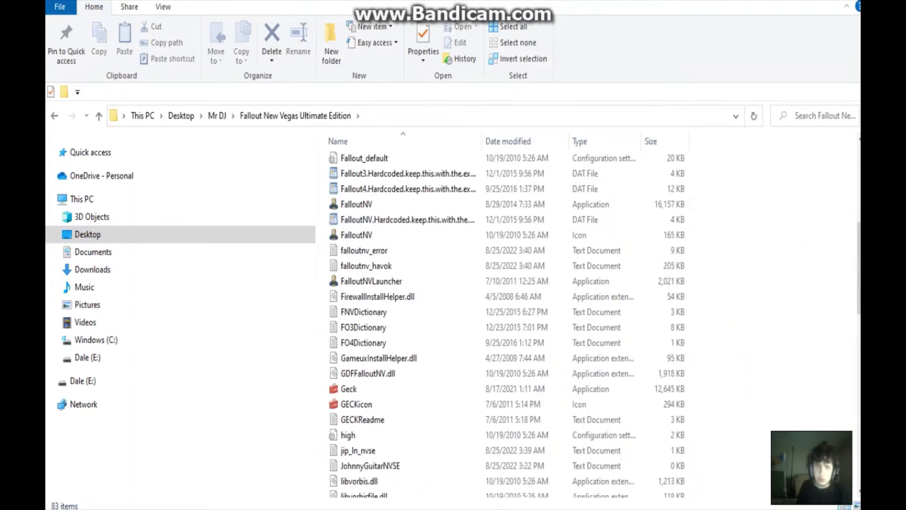
scroll(496, 319, down, 8)
scroll(495, 319, down, 7)
click(356, 351)
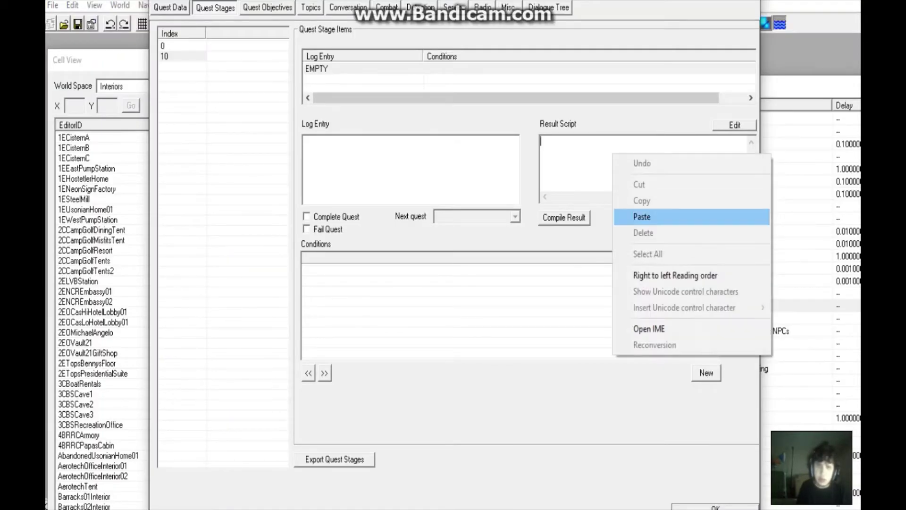
- Paste the SetEnemy line into stage 10's result script, then filter Factions for 'Good'
click(637, 218)
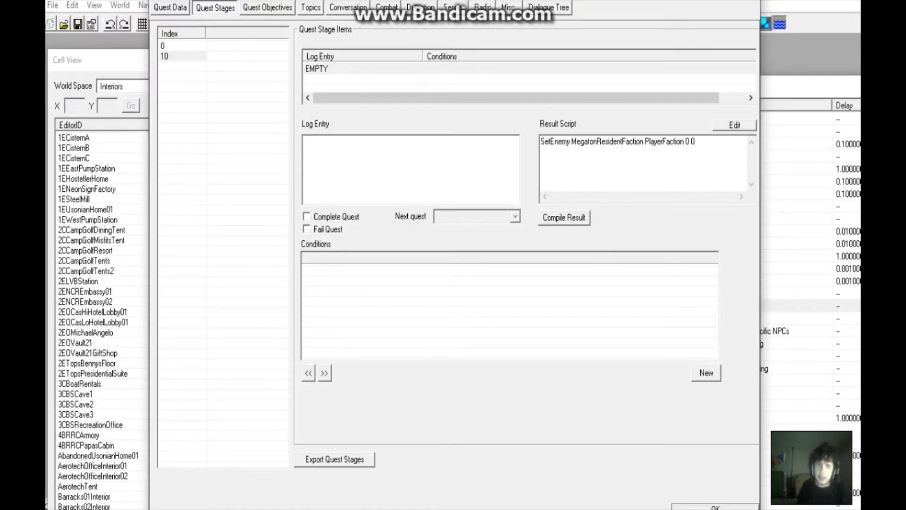
click(801, 213)
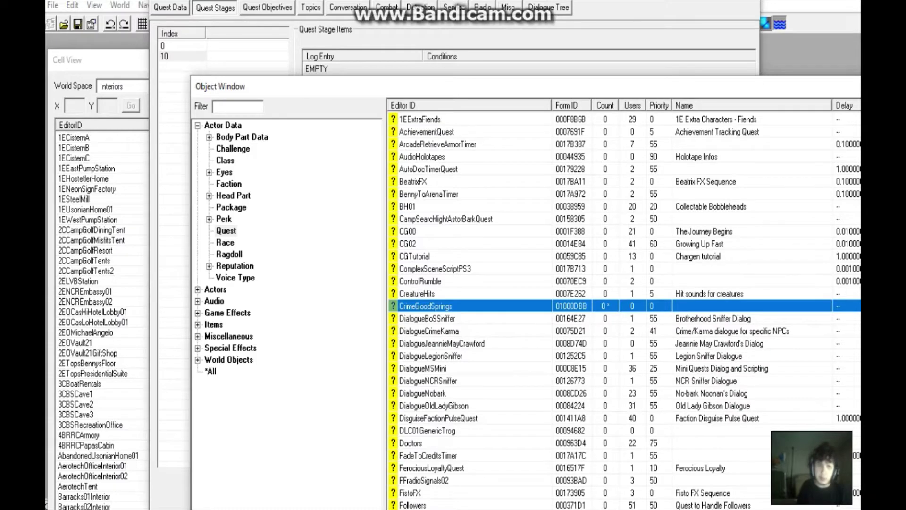
click(197, 126)
click(228, 183)
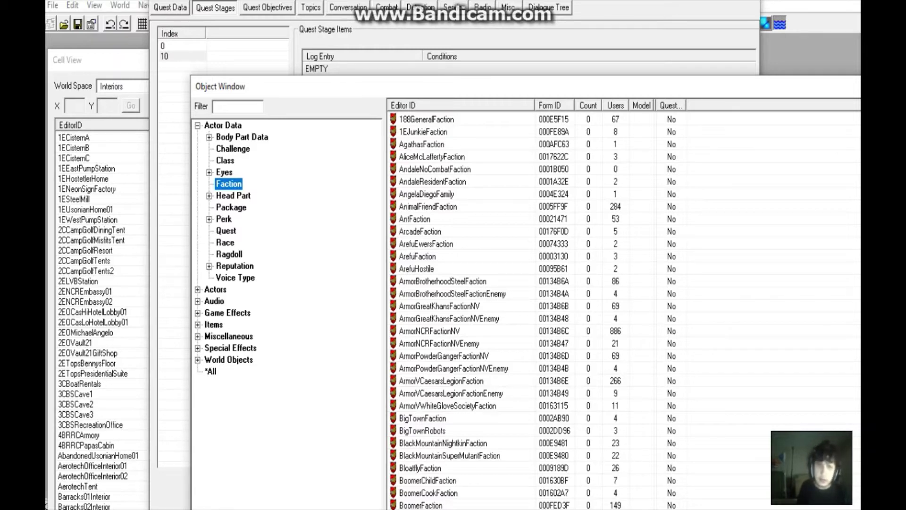
key(Tab)
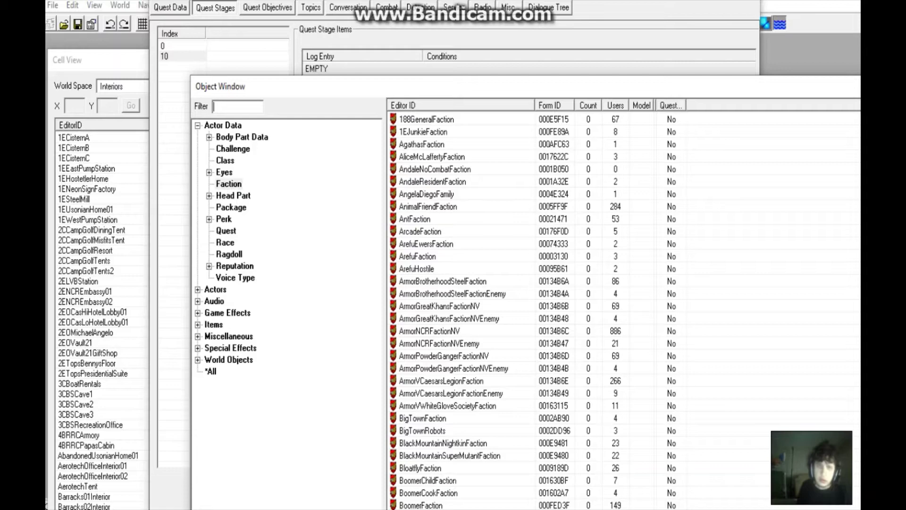
text(g0)
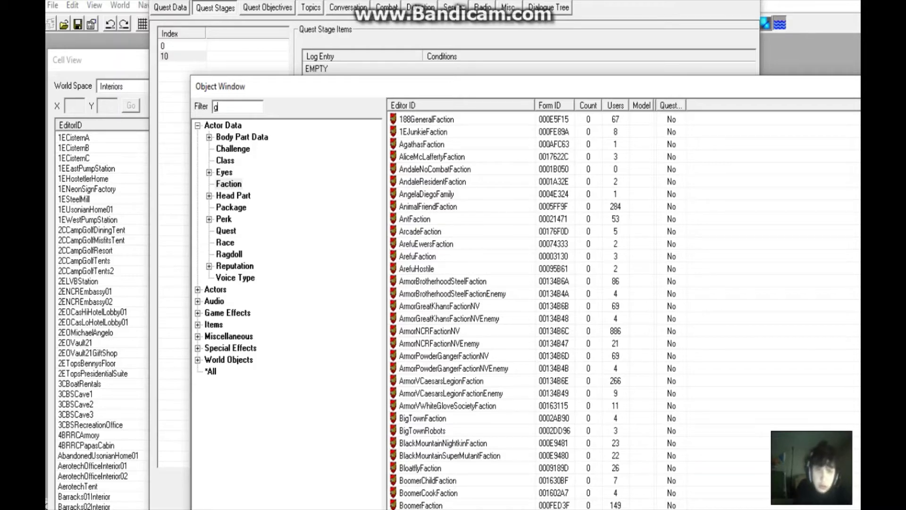
text(0)
key(BackSpace)
key(BackSpace)
key(BackSpace)
text(Go)
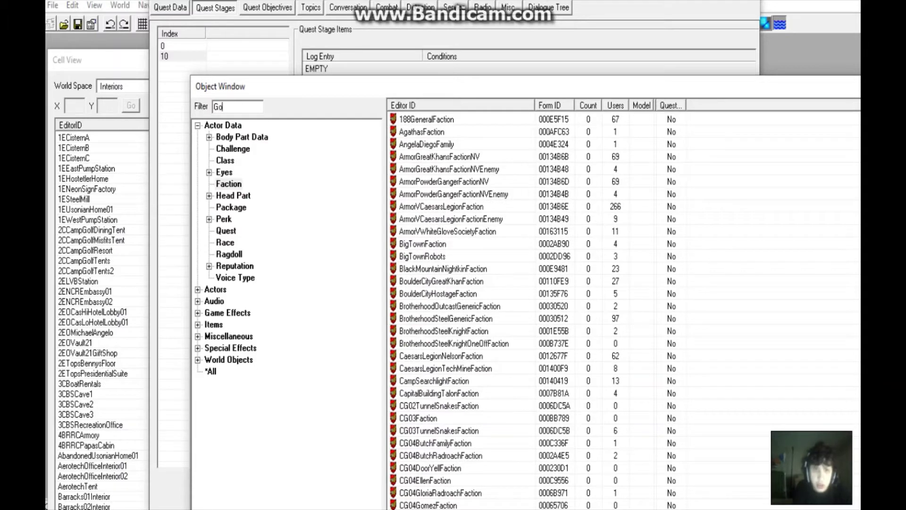
text(od)
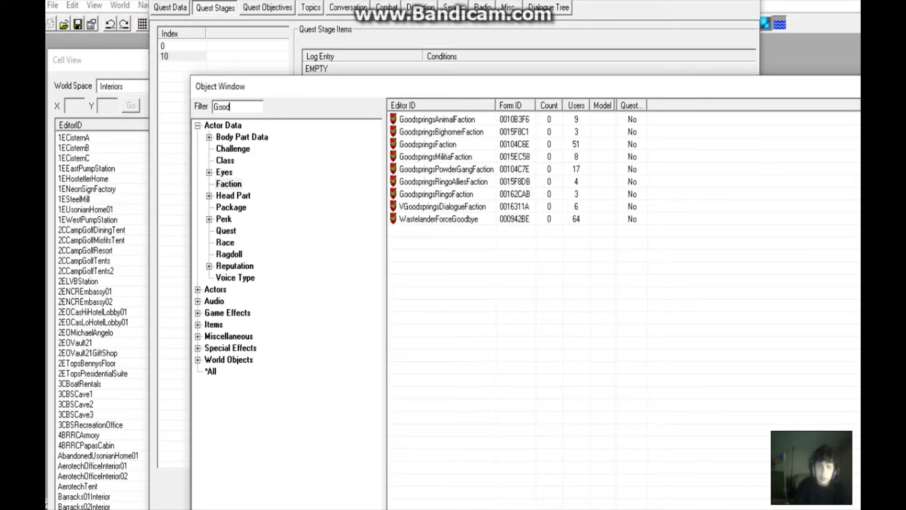
- Copy GoodspringsMilitiaFaction's editor ID from its record and return to the quest stages
double_click(436, 157)
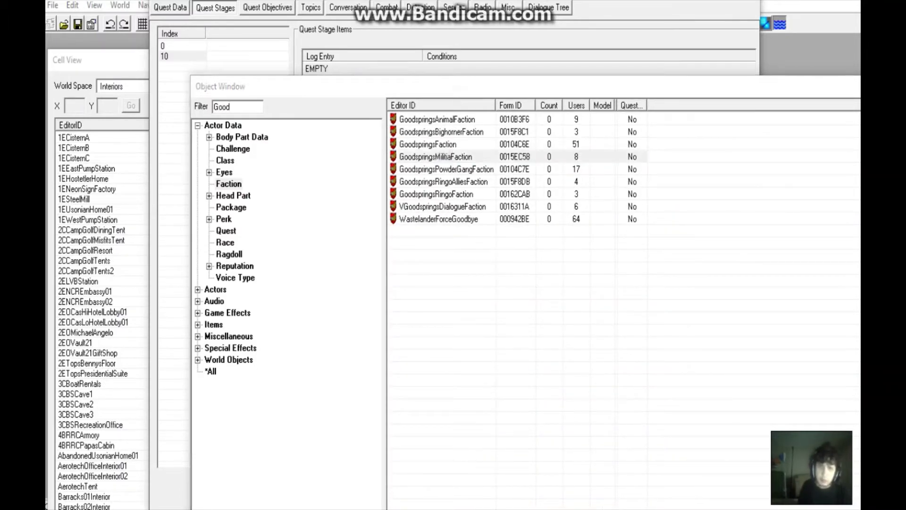
key(shift+Tab)
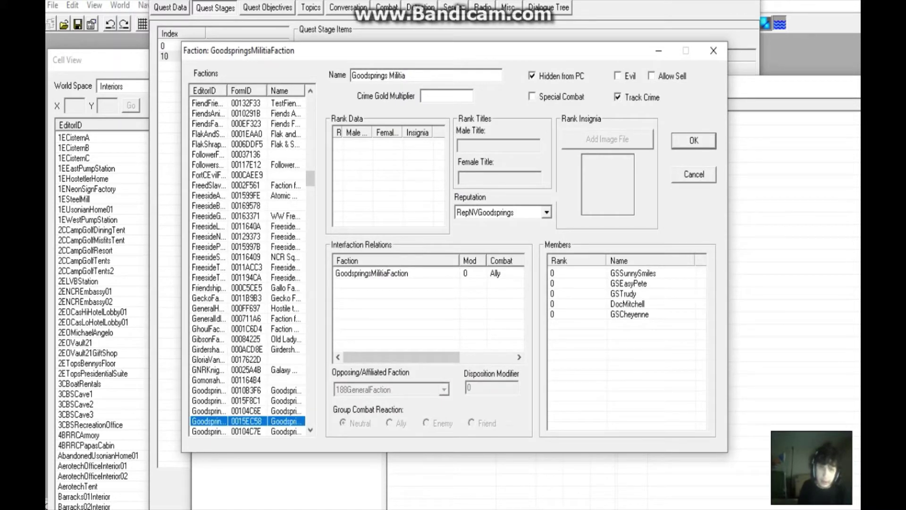
key(F2)
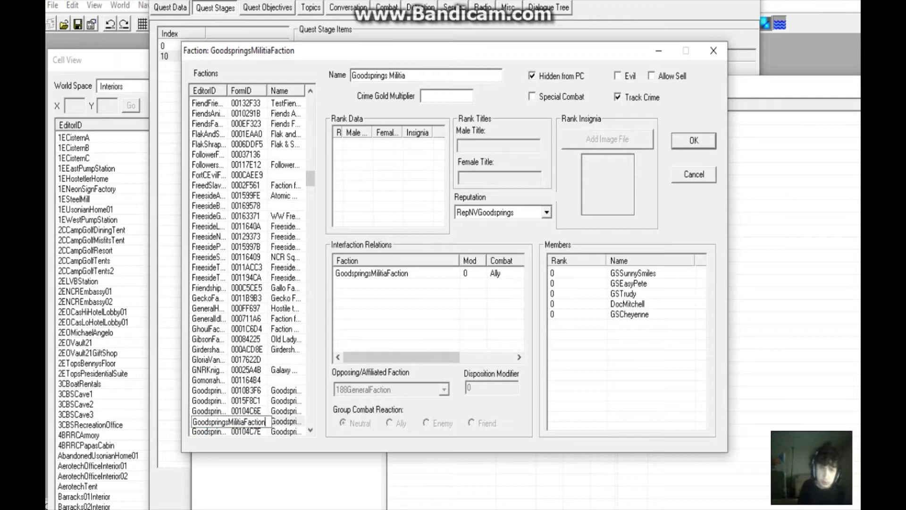
right_click(225, 420)
click(361, 262)
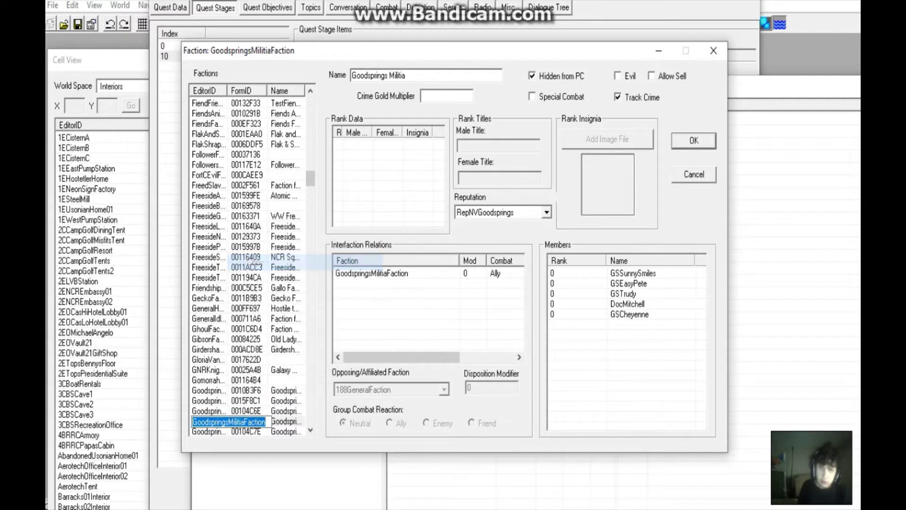
click(659, 50)
key(alt+Tab)
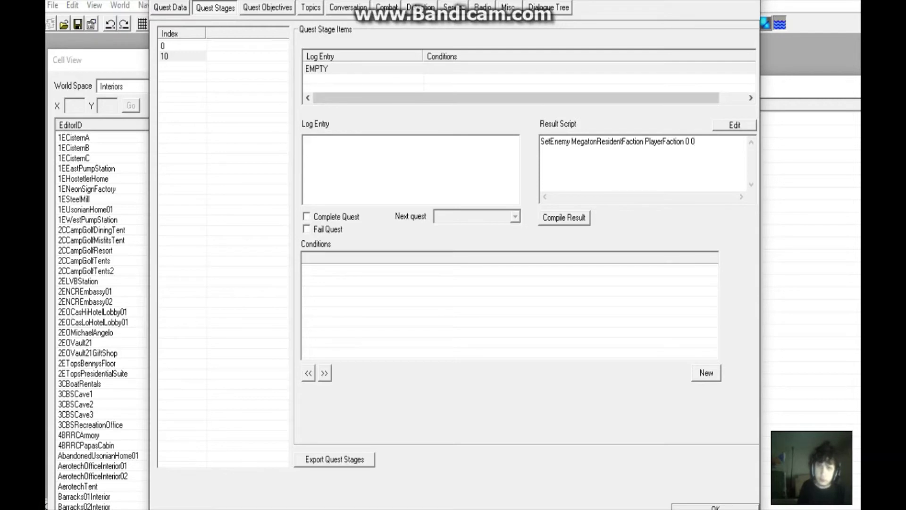
- Replace MegatonResidentFaction with GoodspringsMilitiaFaction in stage 10's result script and close the quest
drag(644, 142, 572, 142)
right_click(604, 143)
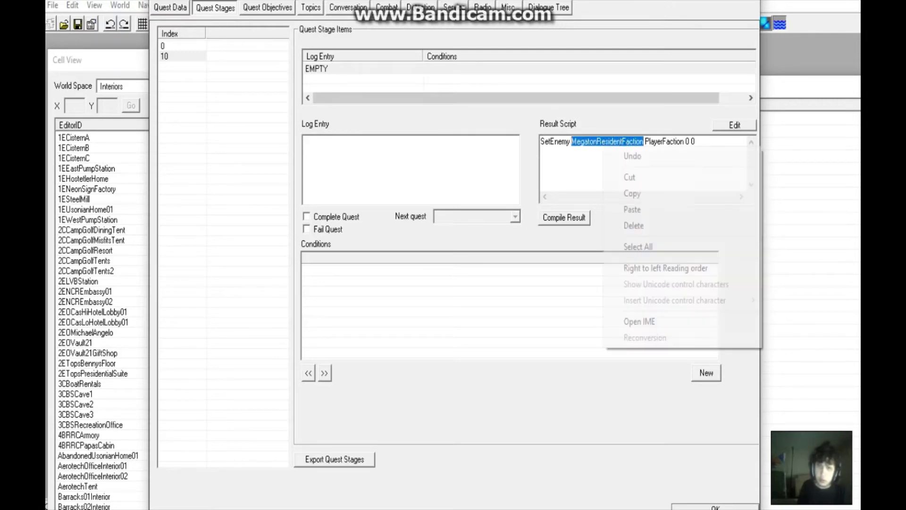
click(623, 209)
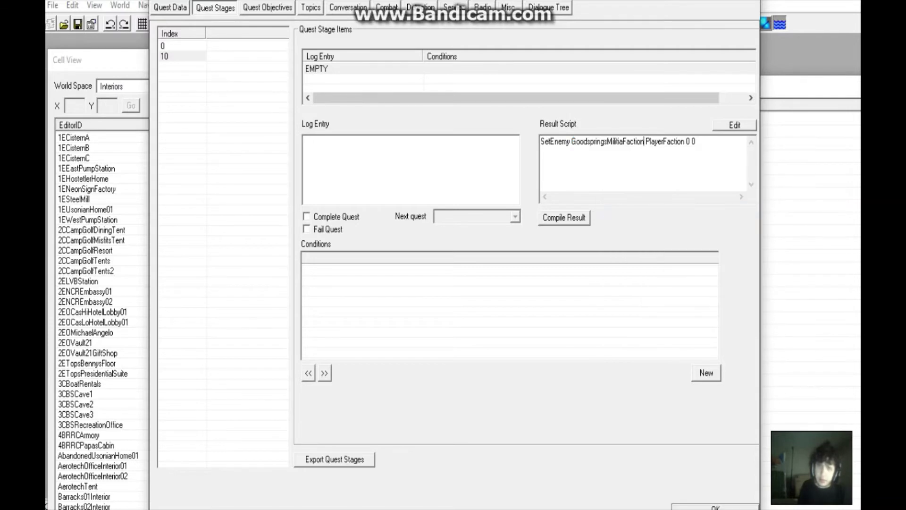
click(735, 125)
key(Return)
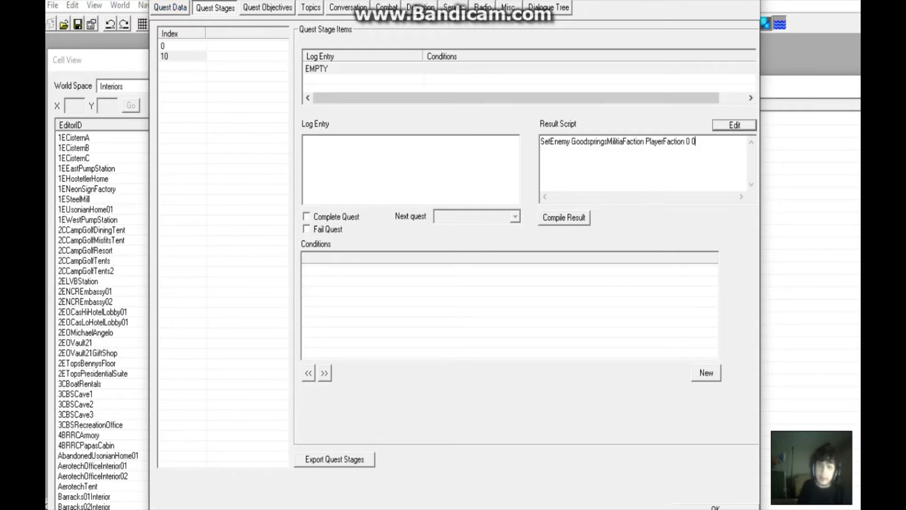
key(Return)
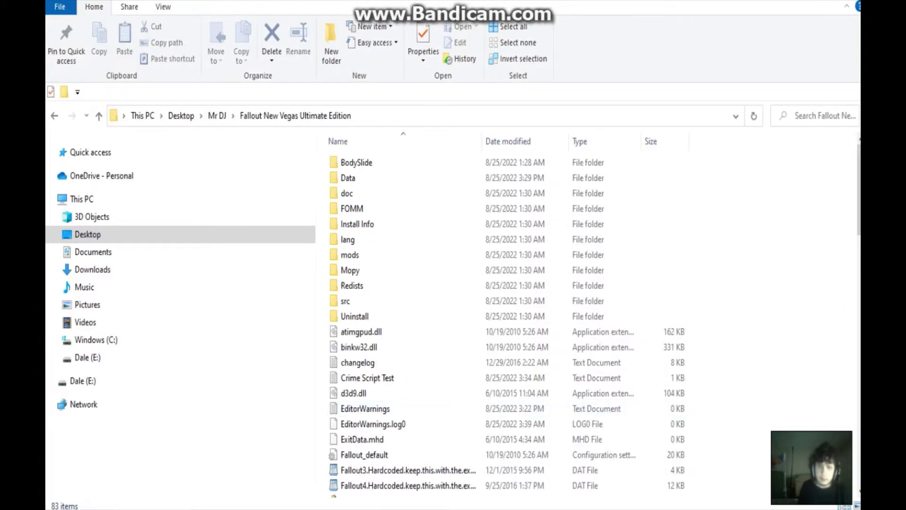
scroll(495, 319, down, 10)
scroll(496, 319, up, 3)
scroll(496, 319, up, 7)
- Reopen Crime Script Test in a maximized Notepad and select its first gamemode block
double_click(367, 377)
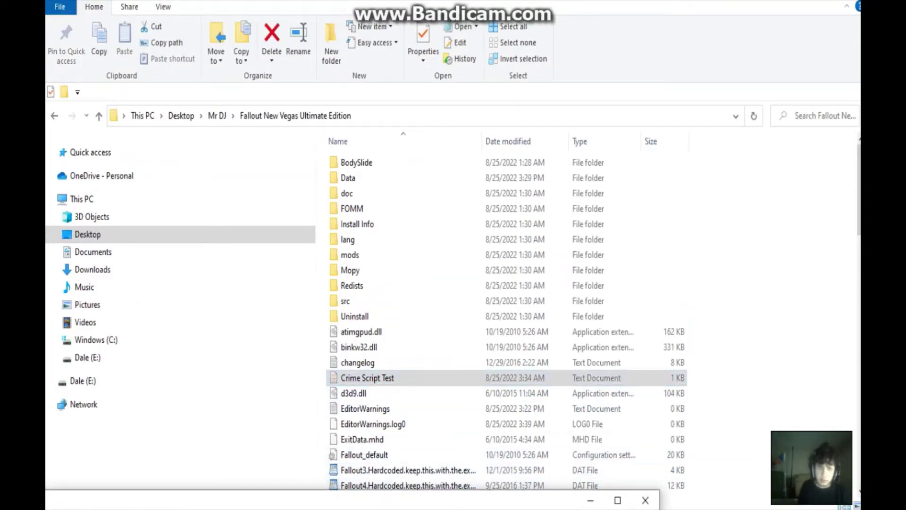
click(617, 500)
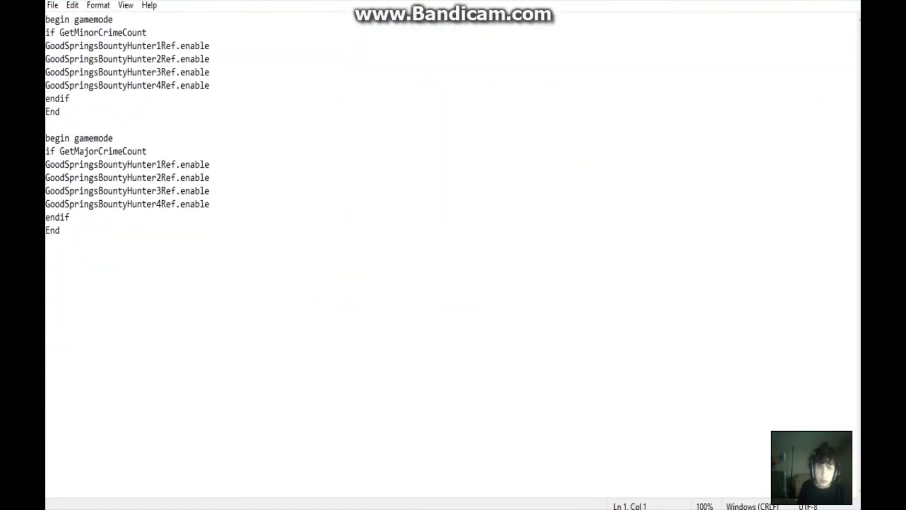
drag(61, 112, 46, 19)
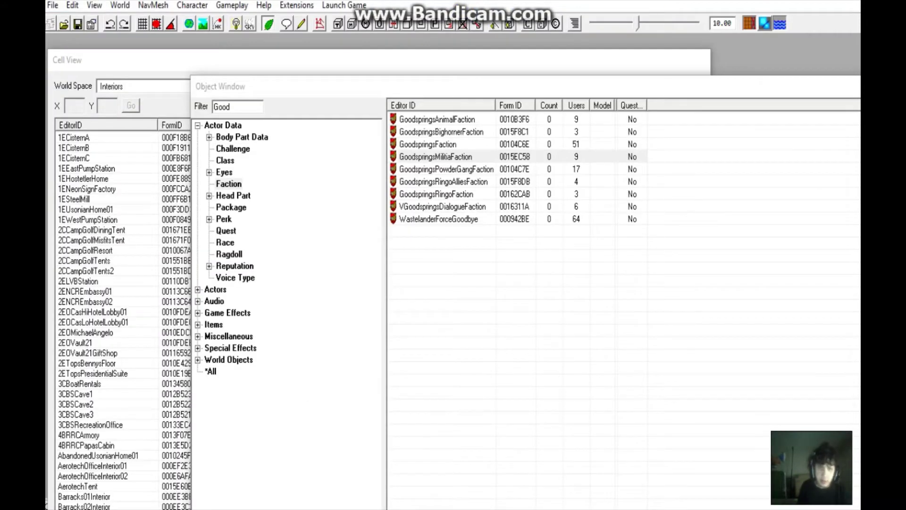
- Filter the Actors > NPC list for 'Chet' and open the GSChet record
key(Left)
key(Left)
key(Down)
key(Right)
key(Down)
key(Down)
key(Down)
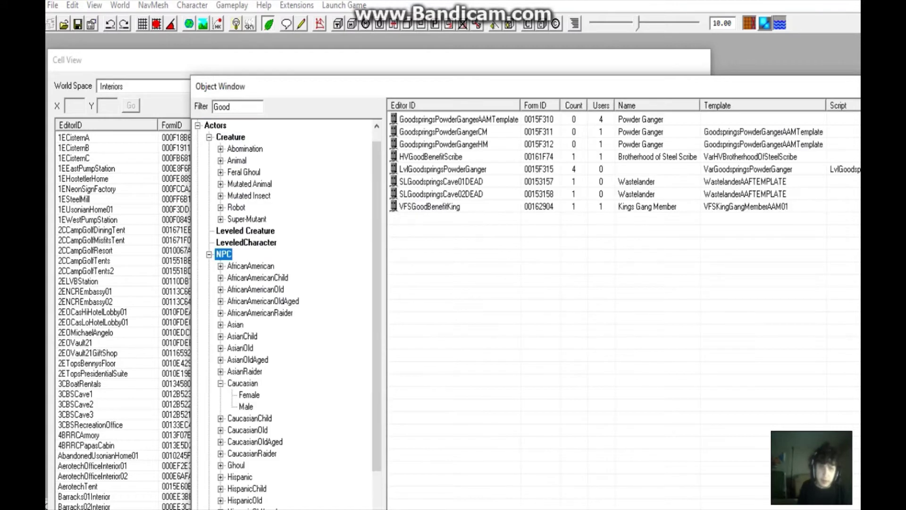
key(shift+Tab)
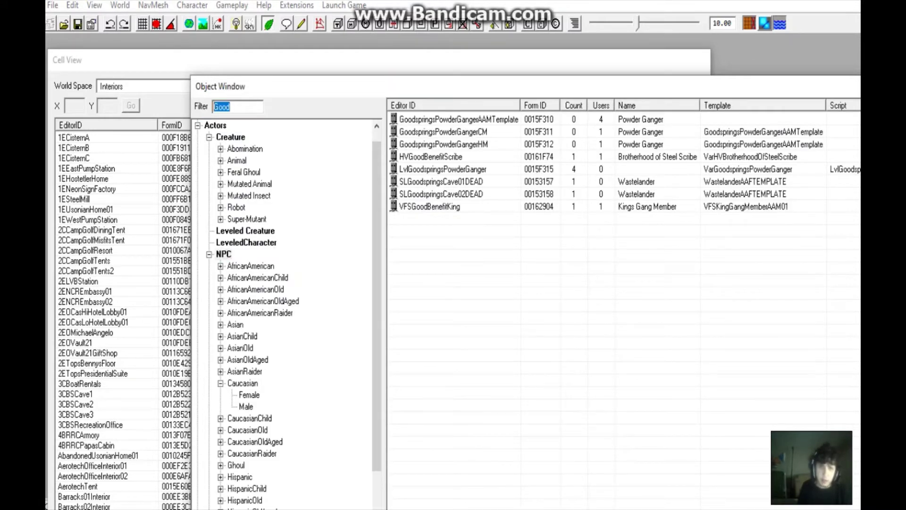
text(Chet)
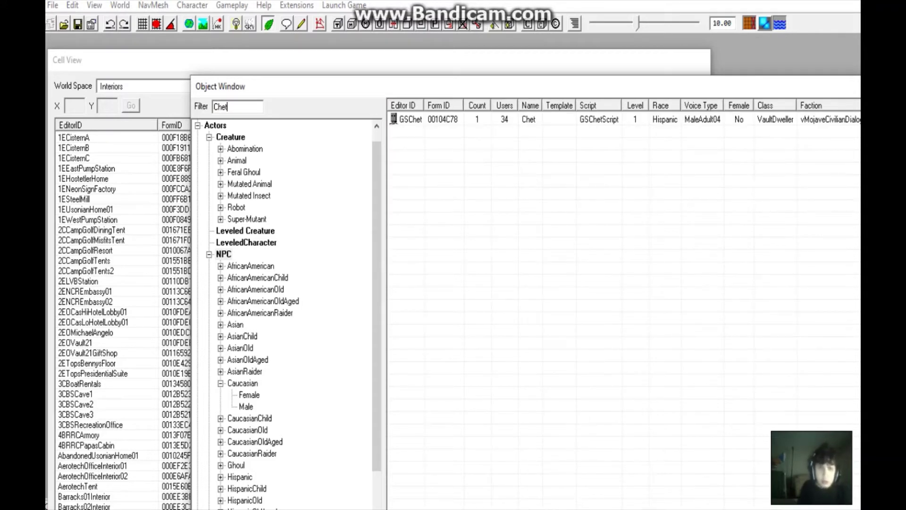
key(Tab)
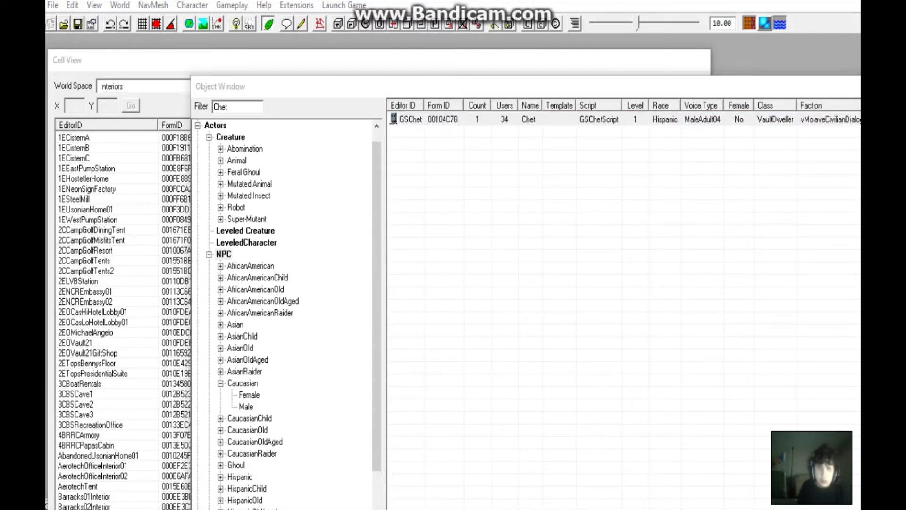
key(Return)
- Open GSChetScript and select lines in its GetMinorCrimeCount and GetMajorCrimeCount blocks
click(316, 140)
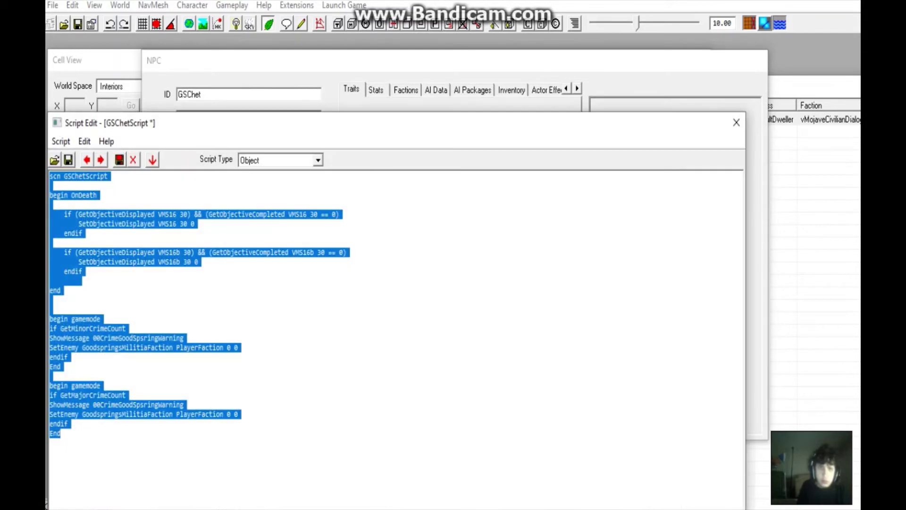
click(68, 357)
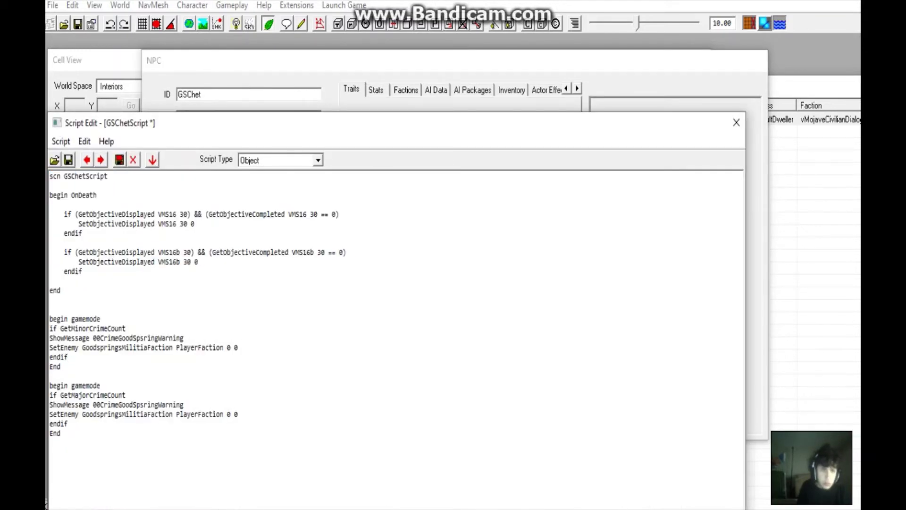
drag(238, 415, 48, 404)
click(238, 347)
drag(50, 329, 125, 329)
click(126, 329)
mouse_move(49, 329)
mouse_down()
mouse_move(126, 329)
mouse_move(50, 329)
mouse_up()
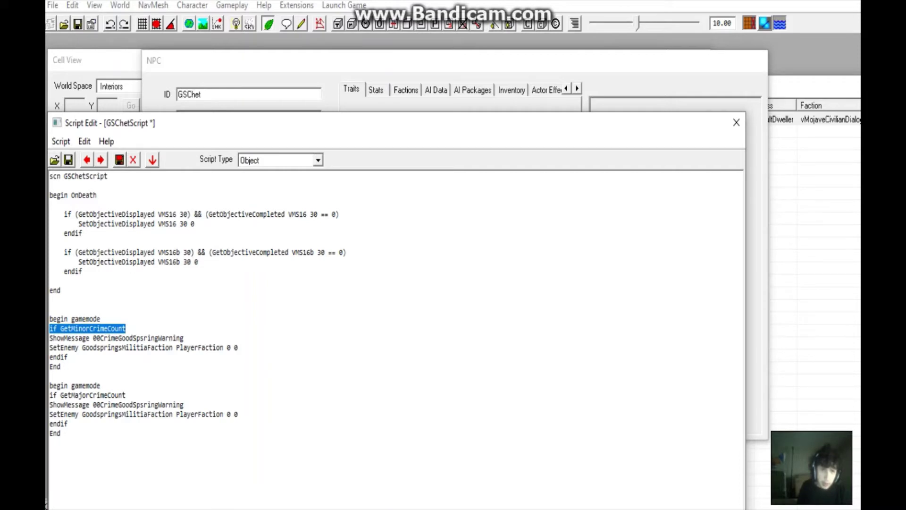
mouse_move(50, 386)
mouse_down()
mouse_move(104, 385)
mouse_move(75, 394)
mouse_move(184, 415)
mouse_up()
click(103, 385)
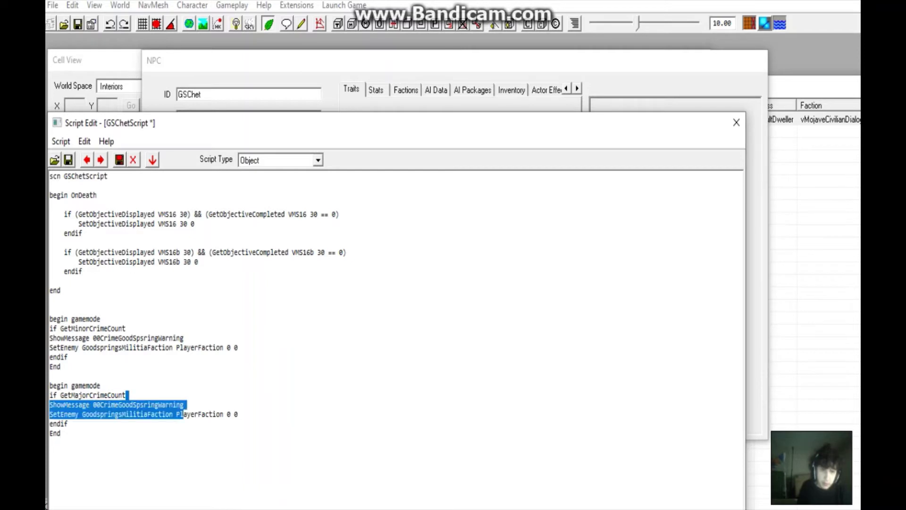
click(127, 394)
- Delete the ShowMessage and SetEnemy lines from the GetMinorCrimeCount block
drag(184, 338, 50, 338)
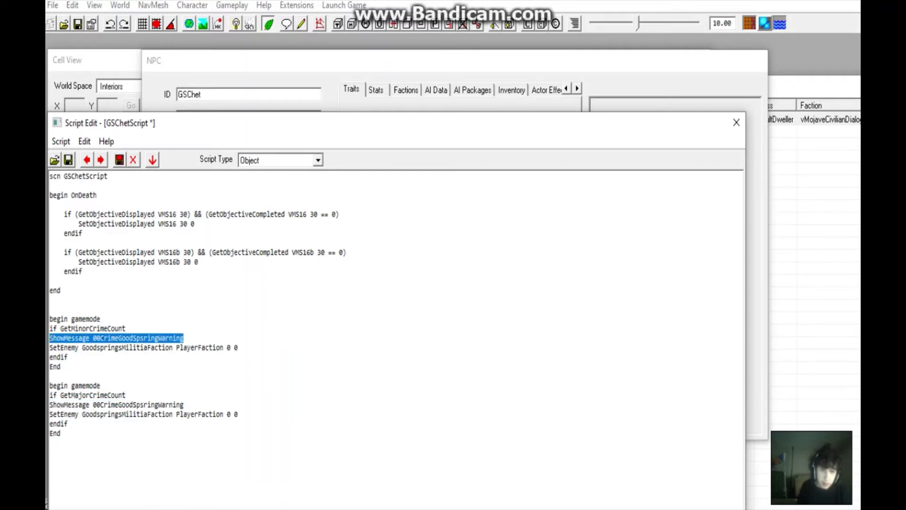
key(BackSpace)
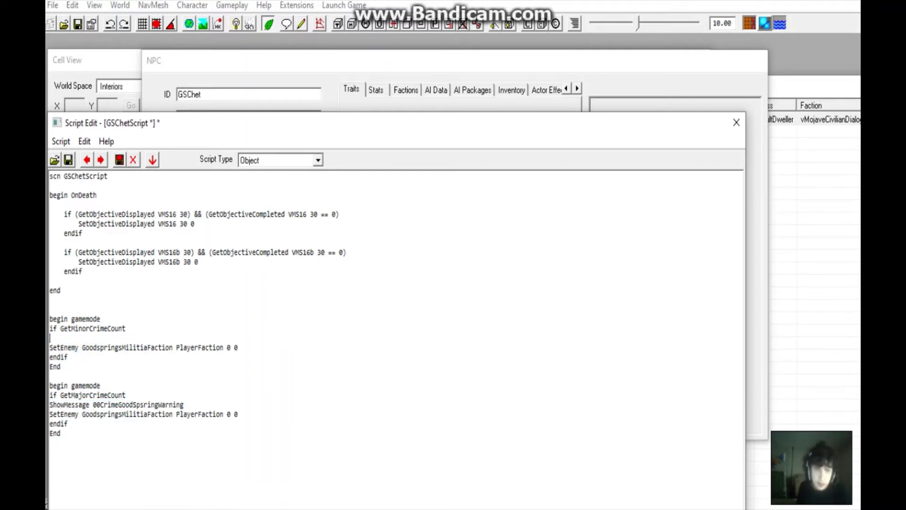
key(BackSpace)
drag(239, 338, 50, 338)
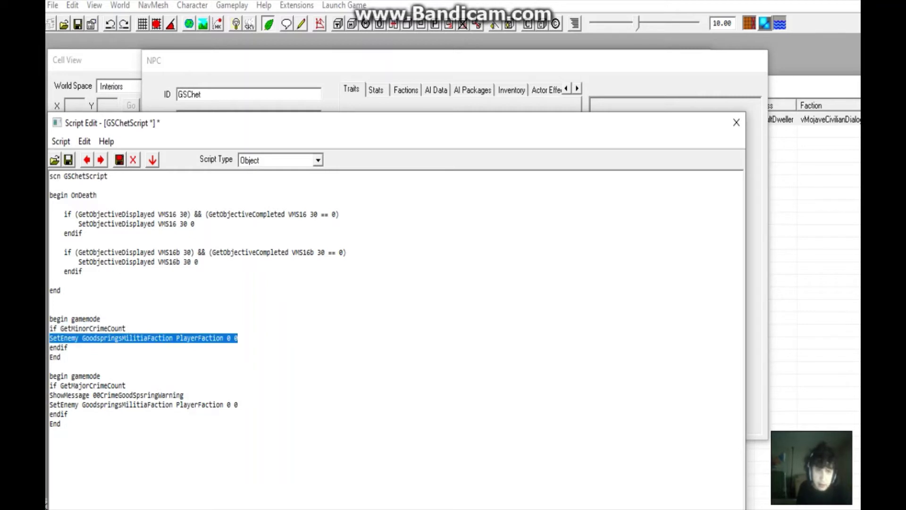
key(BackSpace)
key(BackSpace)
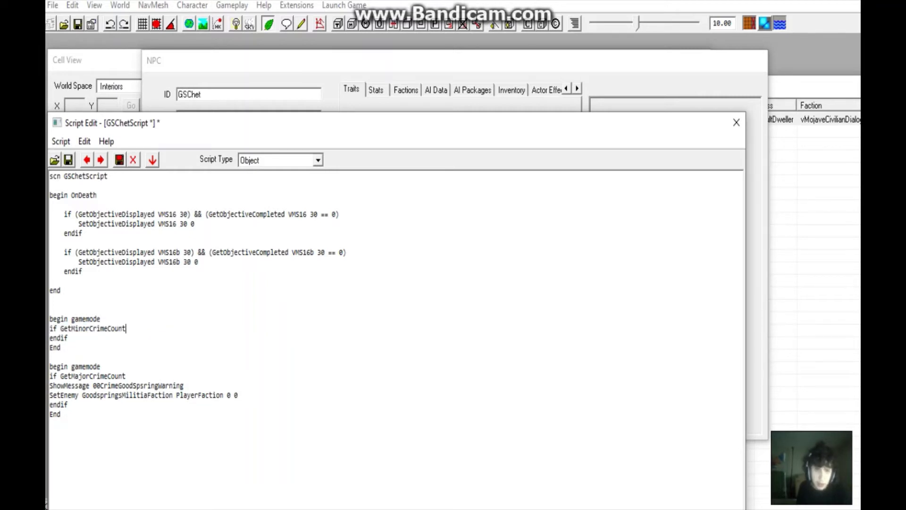
- Delete the ShowMessage and SetEnemy lines from the GetMajorCrimeCount block, then close the script
drag(183, 386, 50, 385)
key(BackSpace)
key(BackSpace)
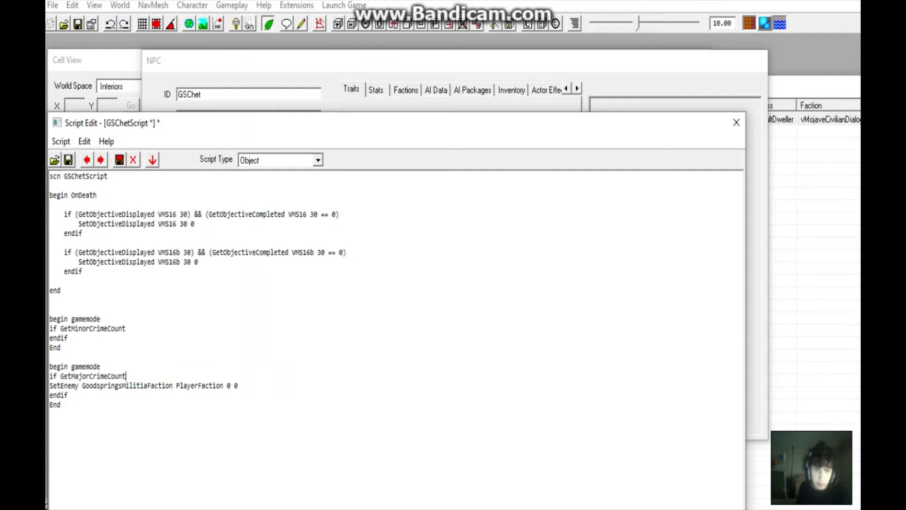
drag(239, 385, 50, 386)
key(BackSpace)
key(BackSpace)
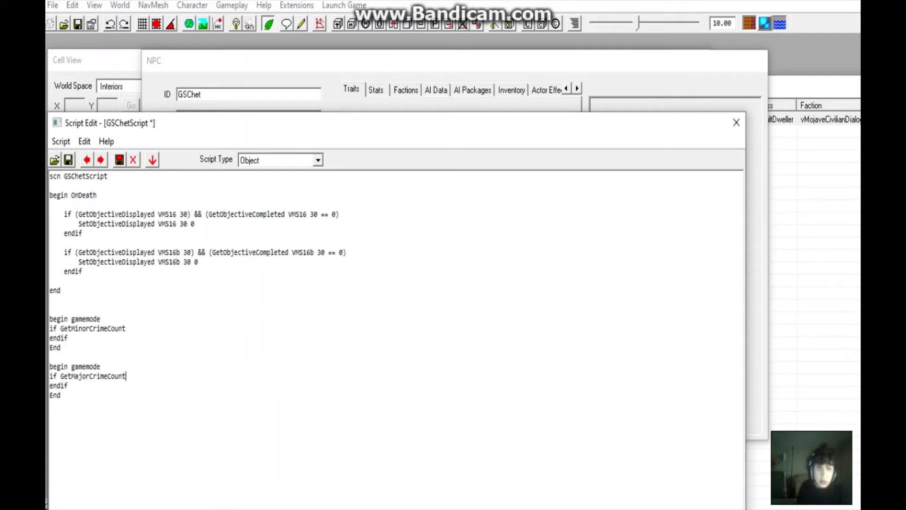
click(737, 121)
- Close GSChet and open the CrimeGoodSprings quest by filtering Quests for 'crime'
key(Return)
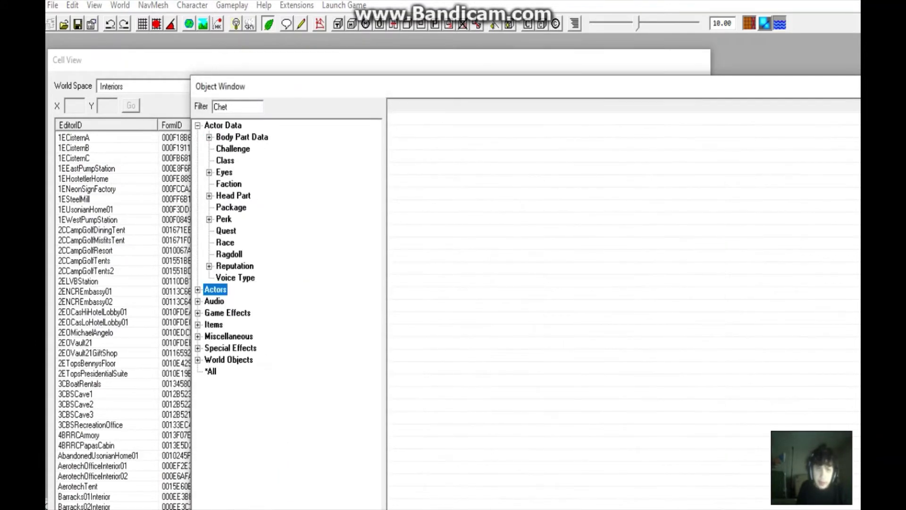
key(Up)
key(Up)
key(Up)
key(shift+Tab)
text(c)
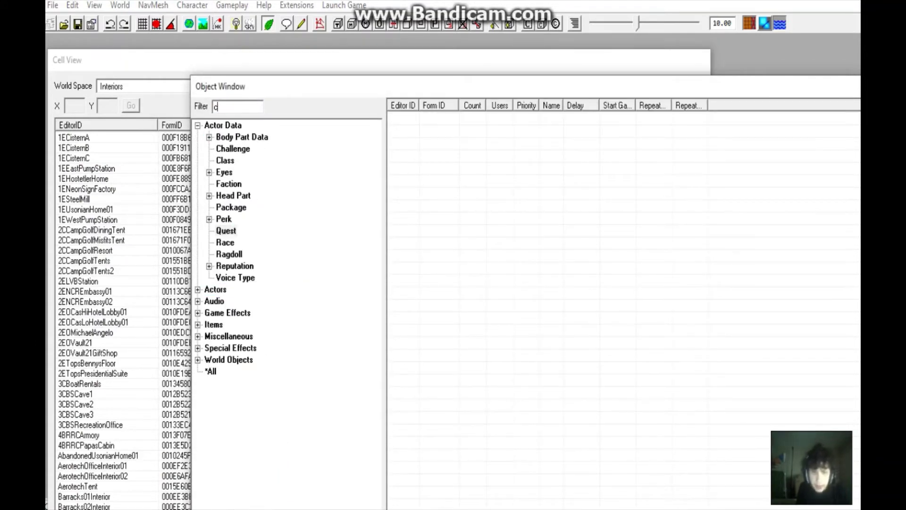
text(rime)
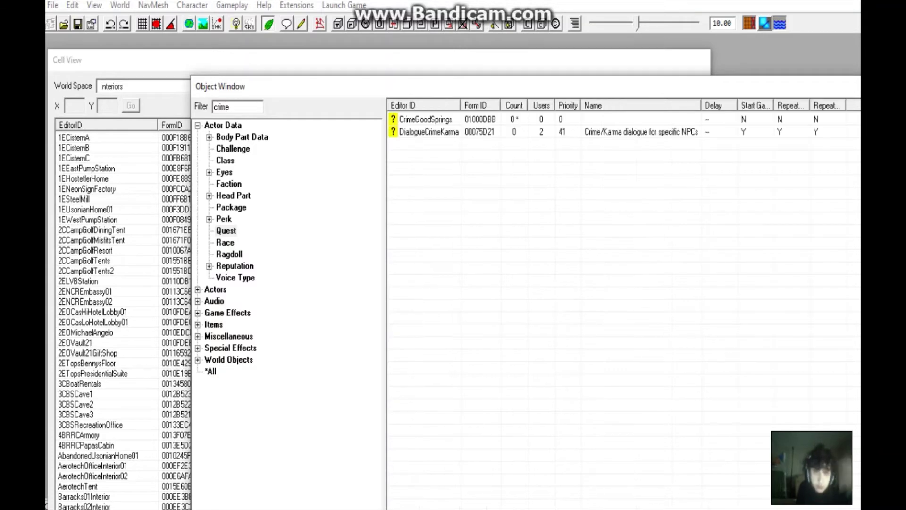
key(Tab)
key(Return)
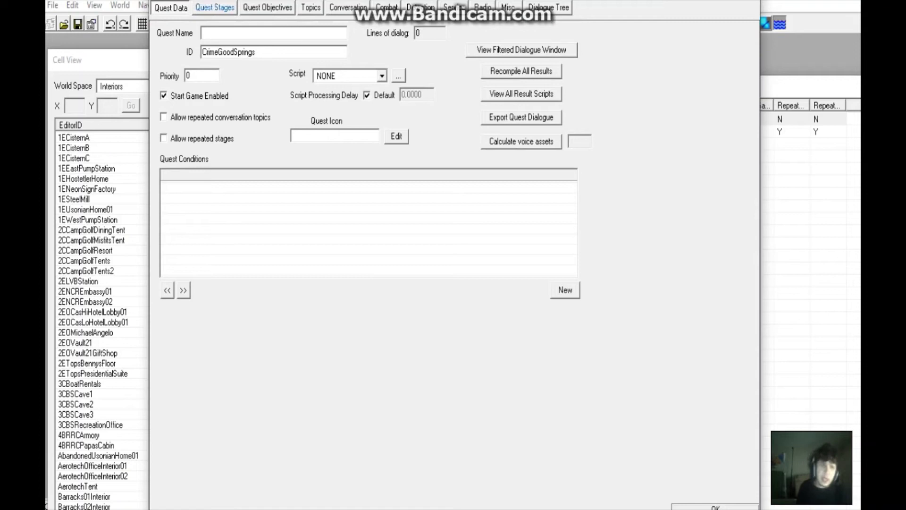
- Insert ShowMessage 00CrimeGoodSpsringWarning above SetEnemy in stage 10's result script, then close
key(ctrl+Tab)
key(Down)
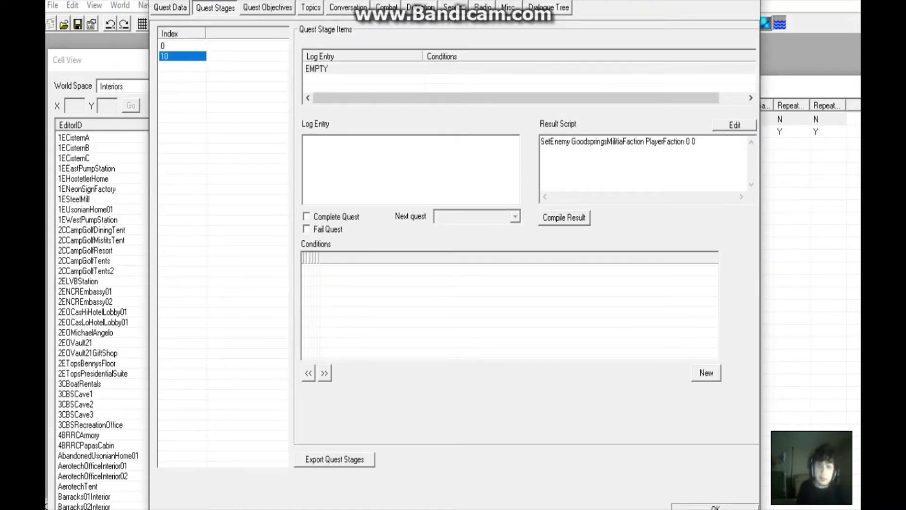
key(Return)
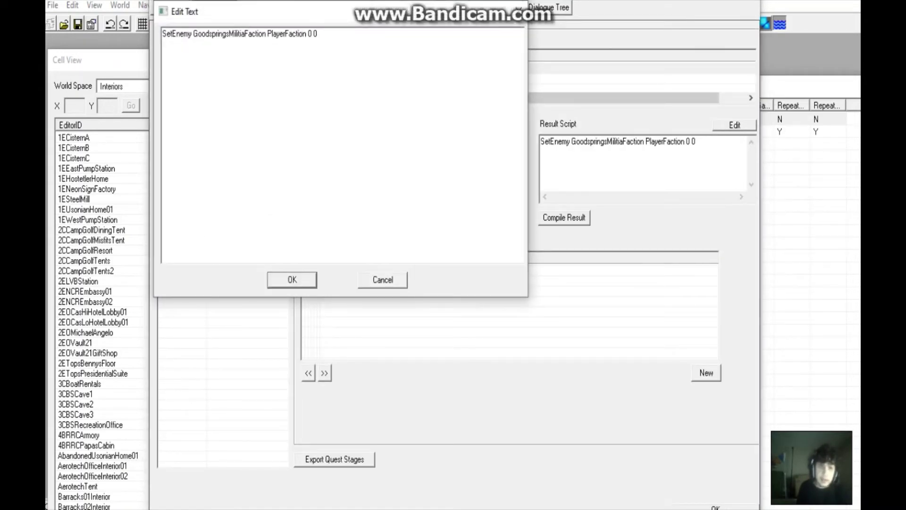
key(Return)
key(Up)
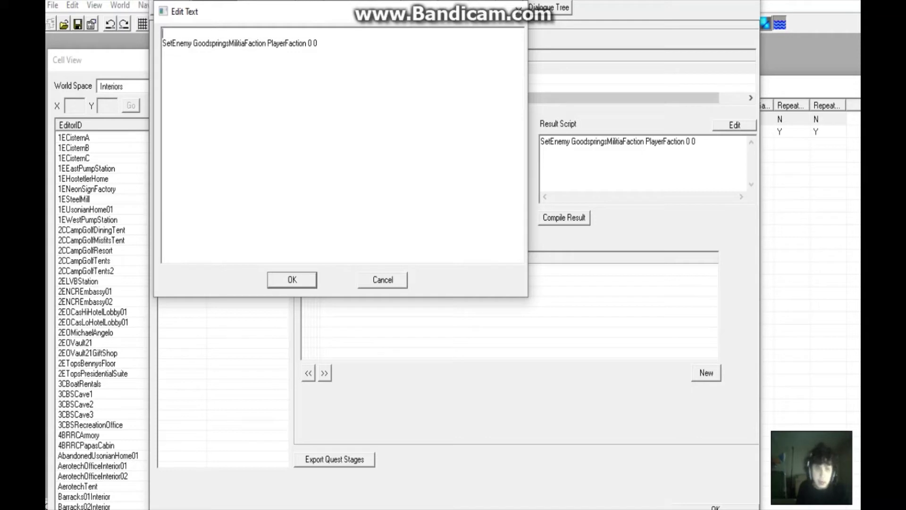
key(ctrl+v)
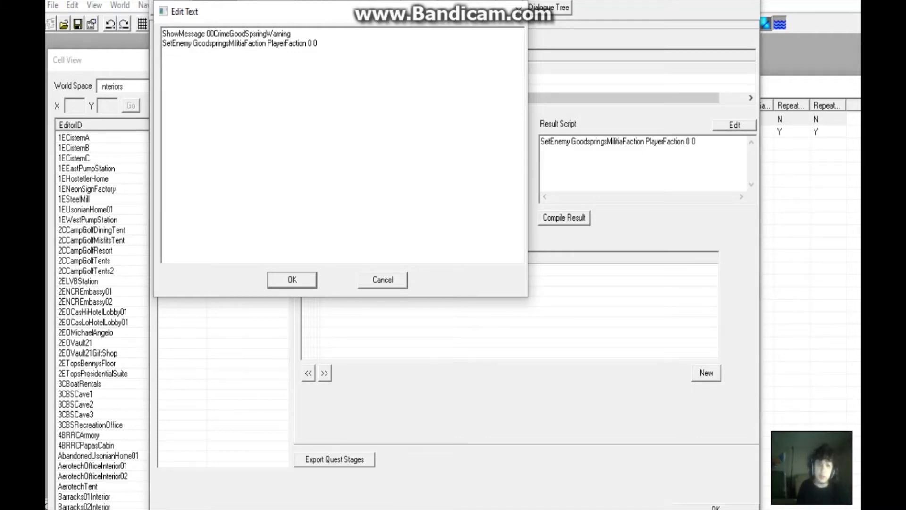
key(Return)
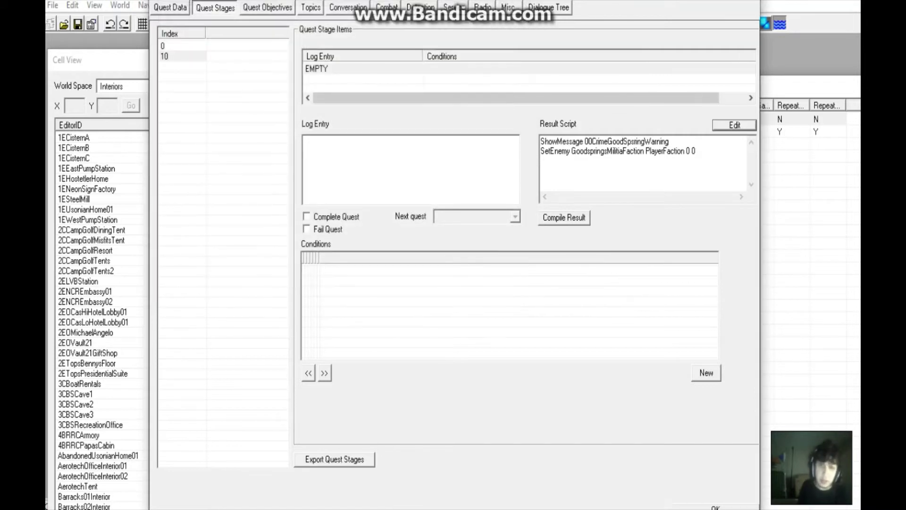
click(715, 508)
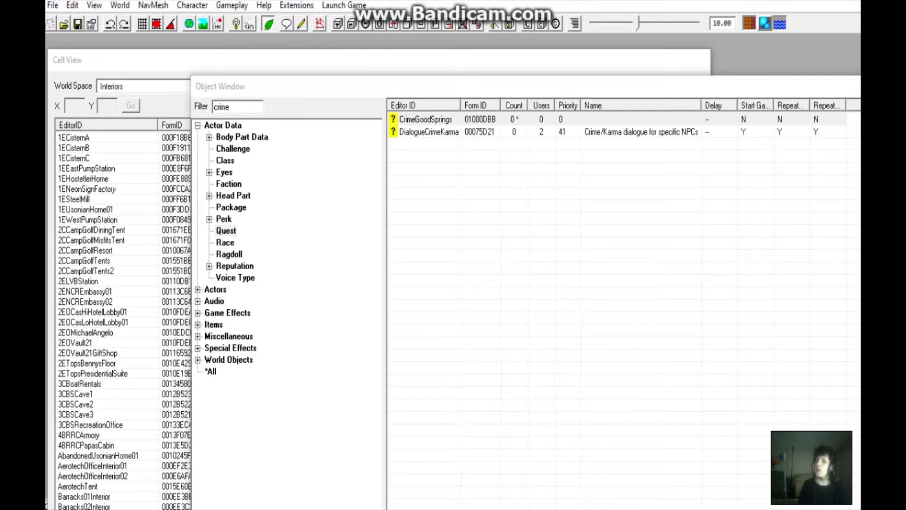
- Try saving the plugin past the open-dialogs warnings, then close the leftover Goodsprings militia faction window
key(ctrl+s)
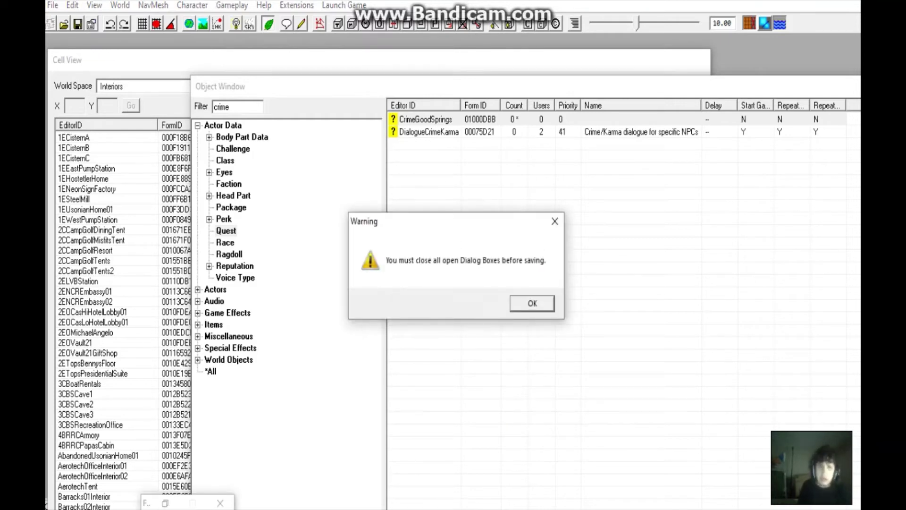
key(Return)
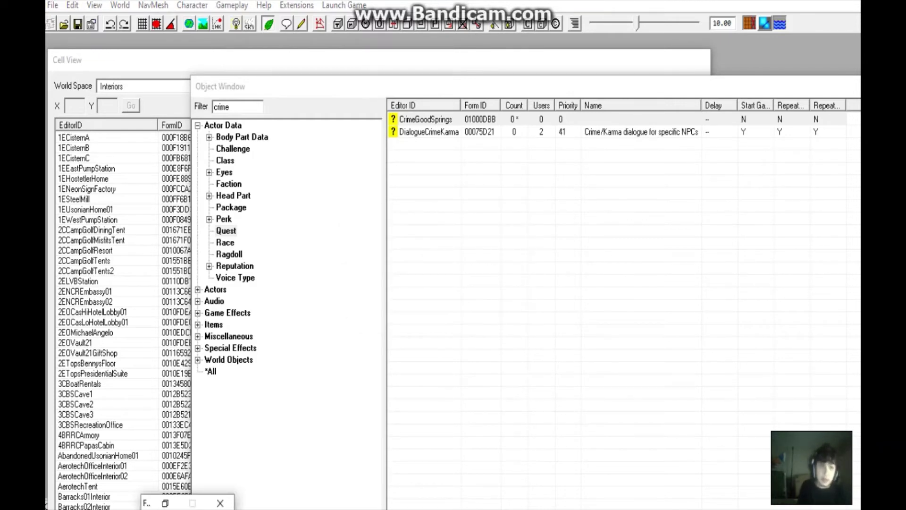
key(ctrl+s)
key(Return)
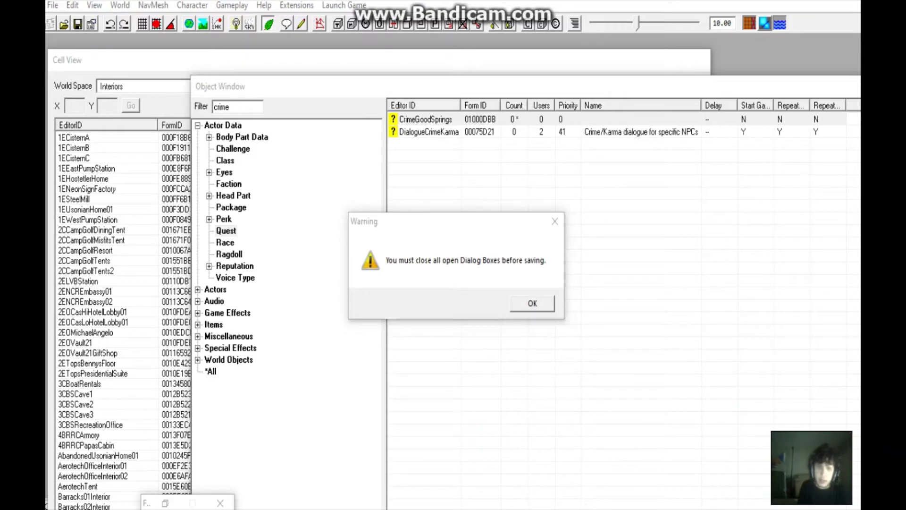
click(165, 503)
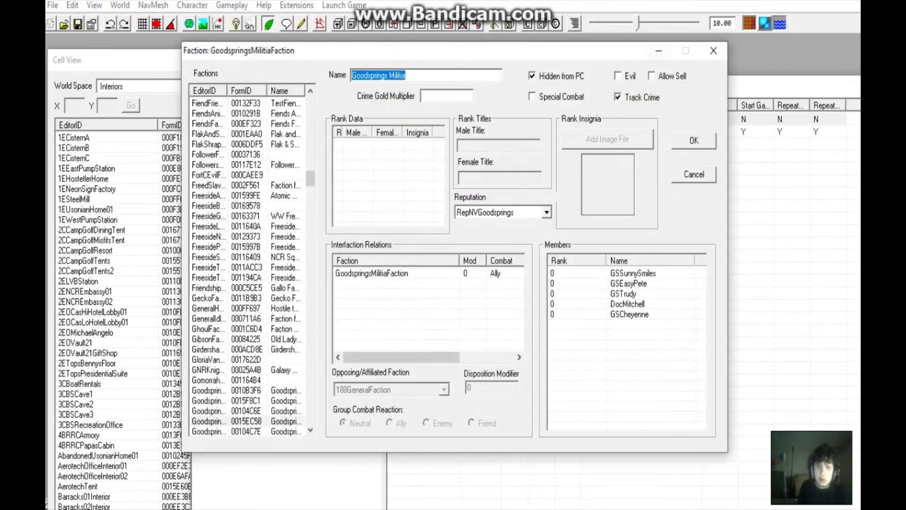
click(714, 50)
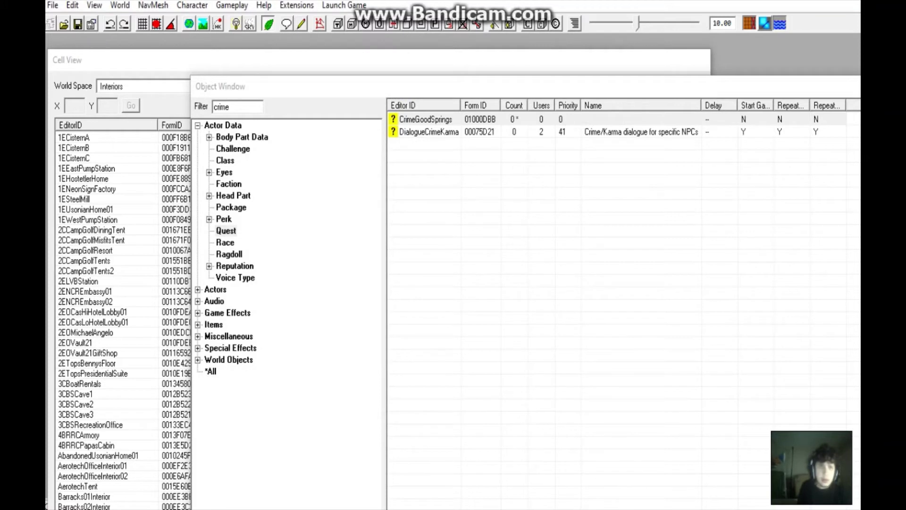
- Clear the 'crime' filter so every quest is listed, then switch to the SetStage notes
click(425, 119)
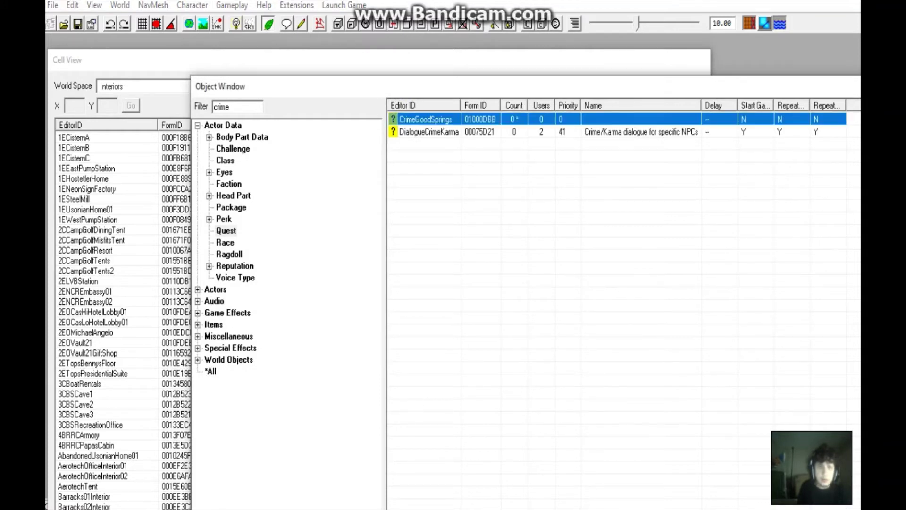
drag(284, 86, 289, 75)
double_click(227, 96)
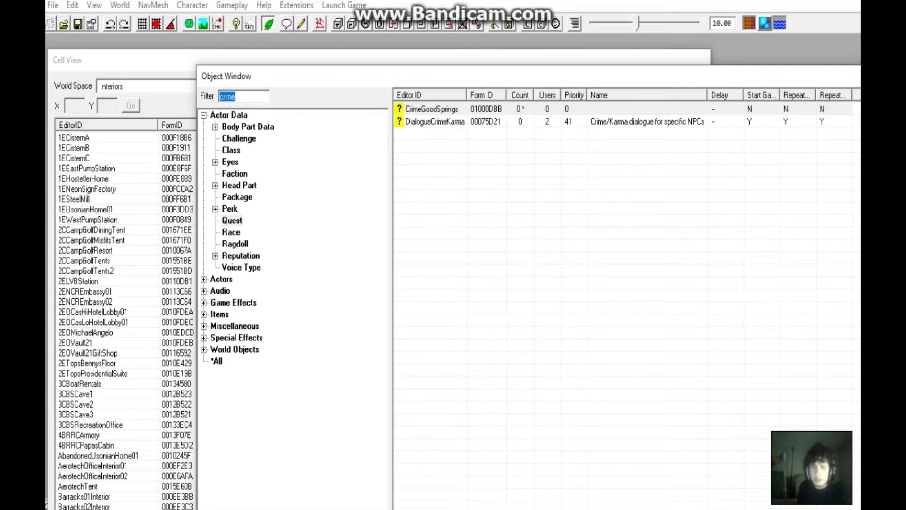
key(BackSpace)
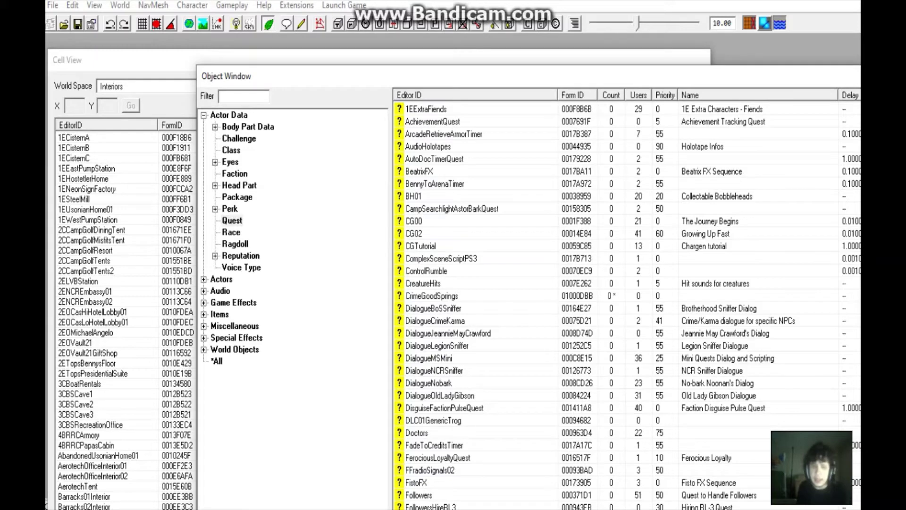
key(alt+Tab)
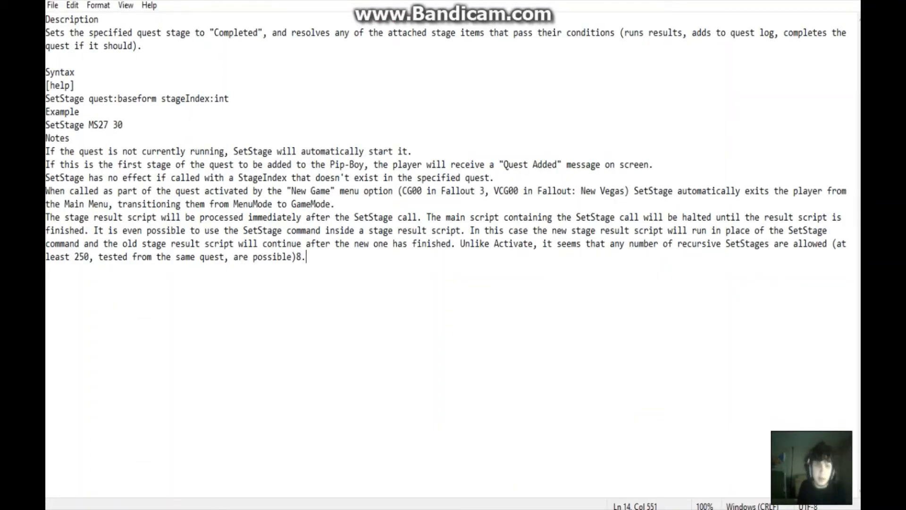
- Copy the 'SetStage MS27 30' example line and close the SetStage.txt notes
drag(123, 125, 46, 125)
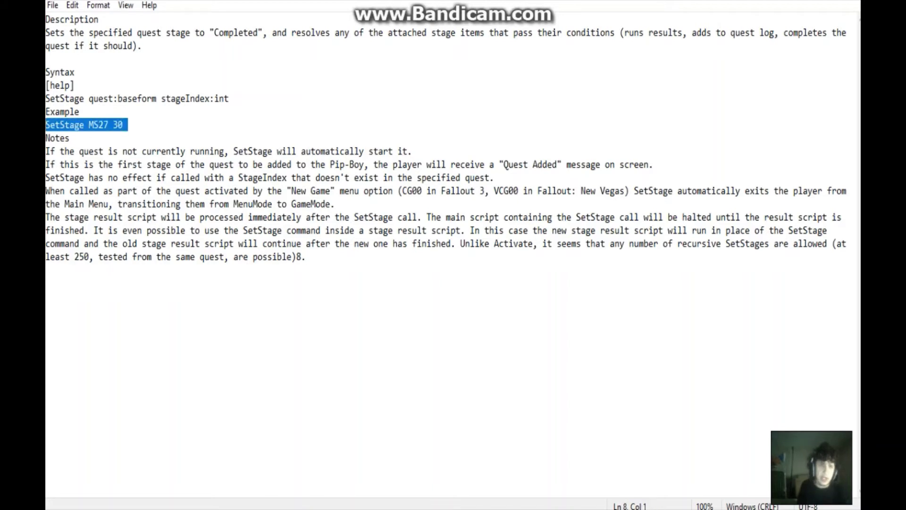
right_click(76, 126)
click(113, 172)
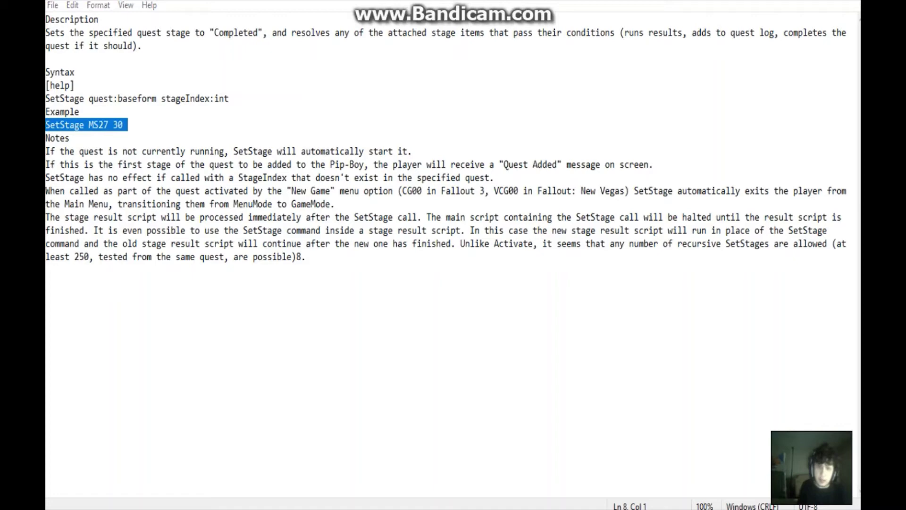
right_click(396, 506)
click(376, 493)
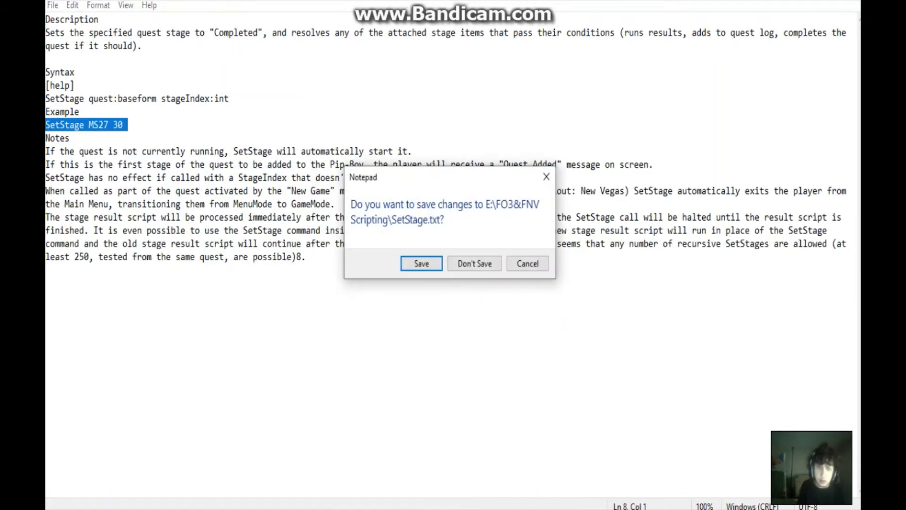
- Answer Notepad's save prompt, return to GECK, collapse the categories to Actor Data and clear the filter
click(475, 264)
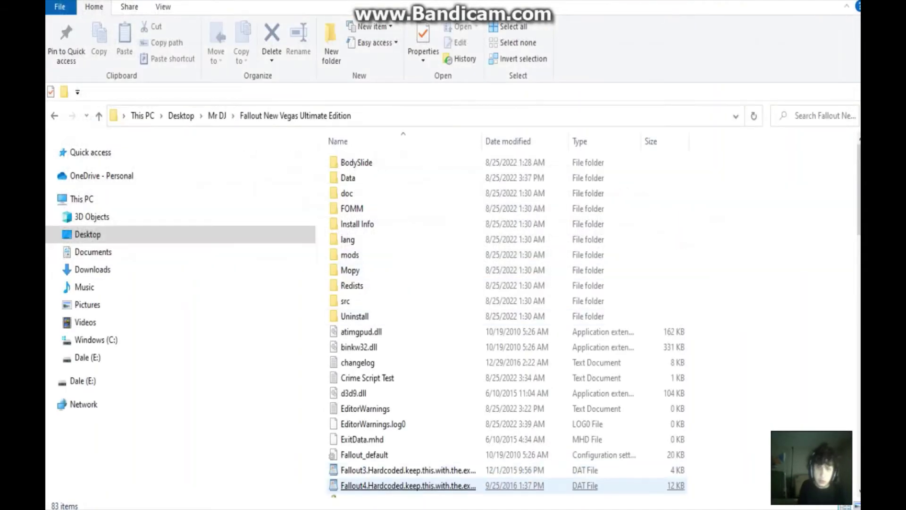
key(alt+Tab)
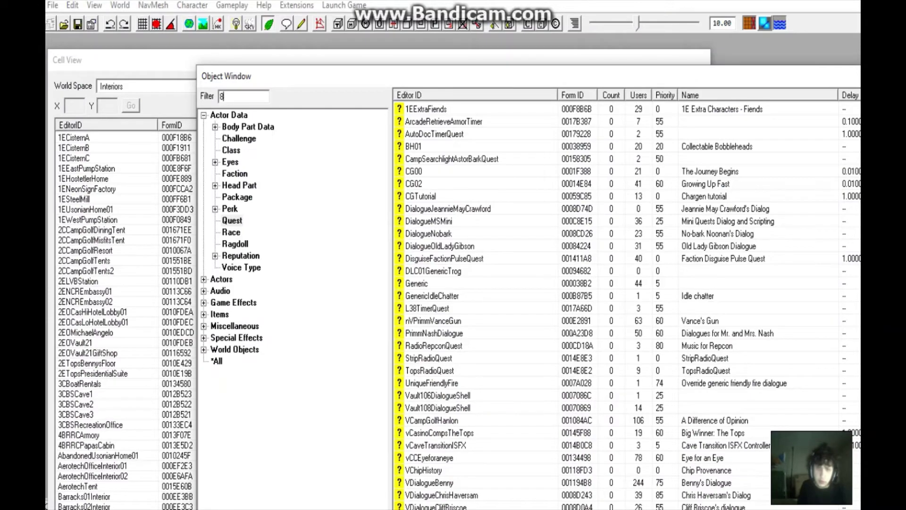
key(ctrl+s)
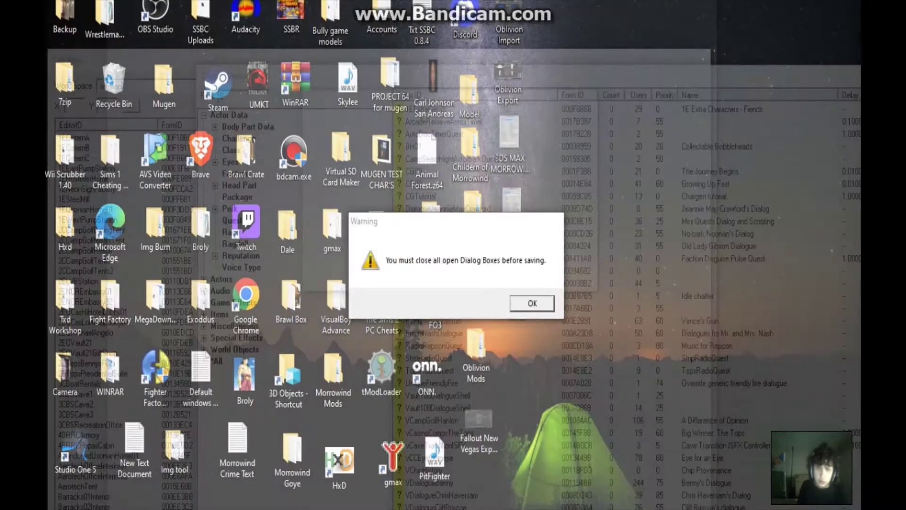
key(Return)
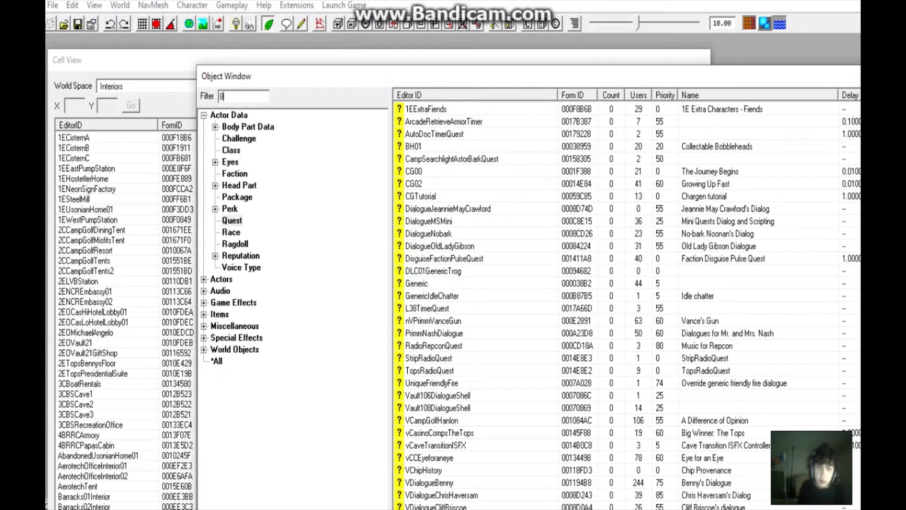
key(Return)
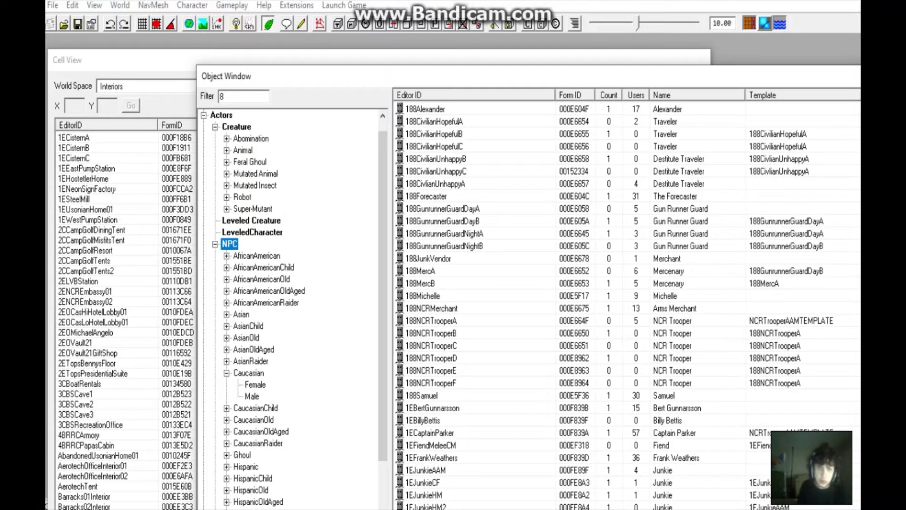
key(BackSpace)
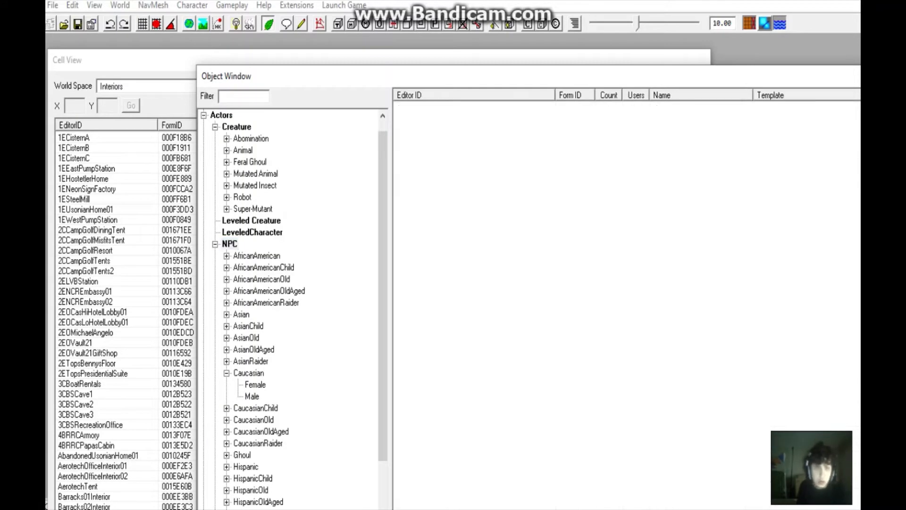
text(chef)
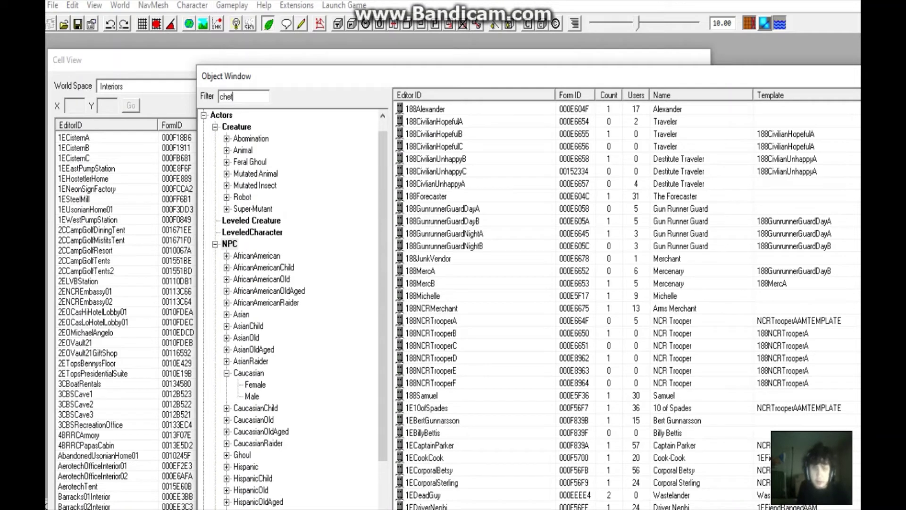
- Open GSChet's script and add 'SetStage MS27 30' under the minor and major crime checks
double_click(417, 109)
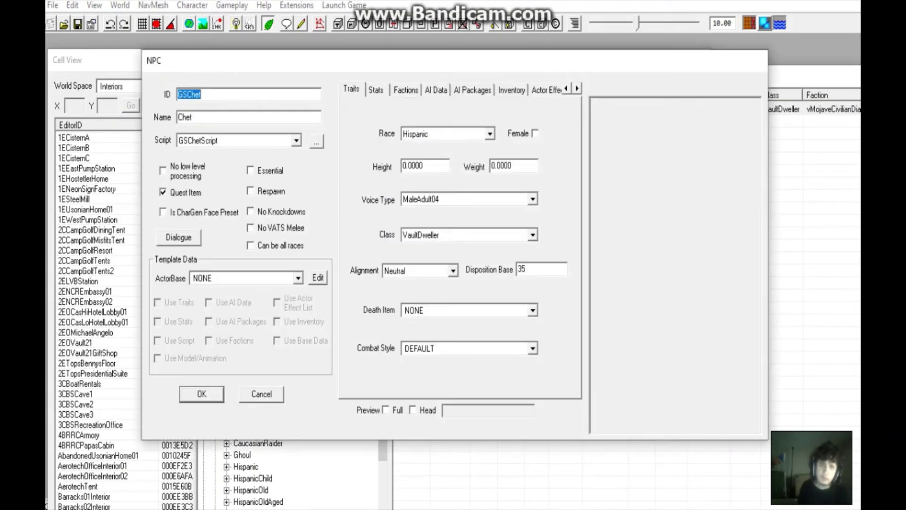
click(316, 141)
click(126, 328)
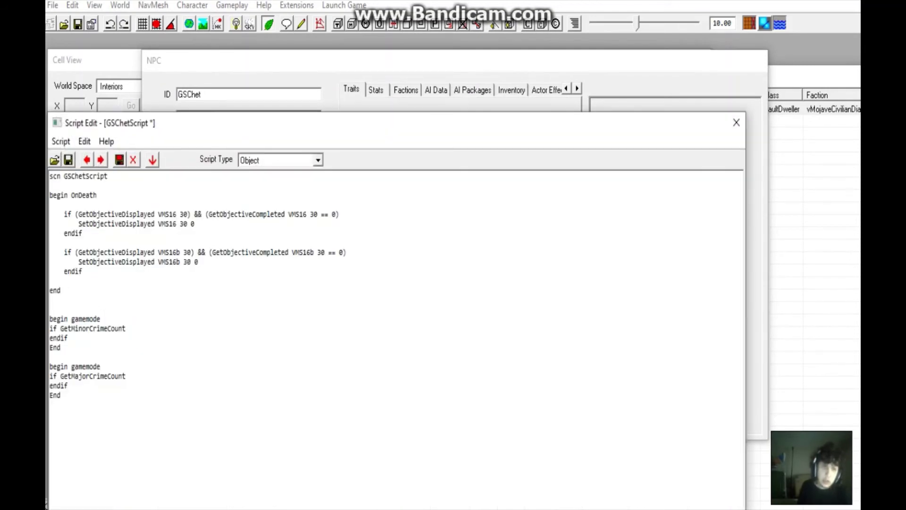
key(Return)
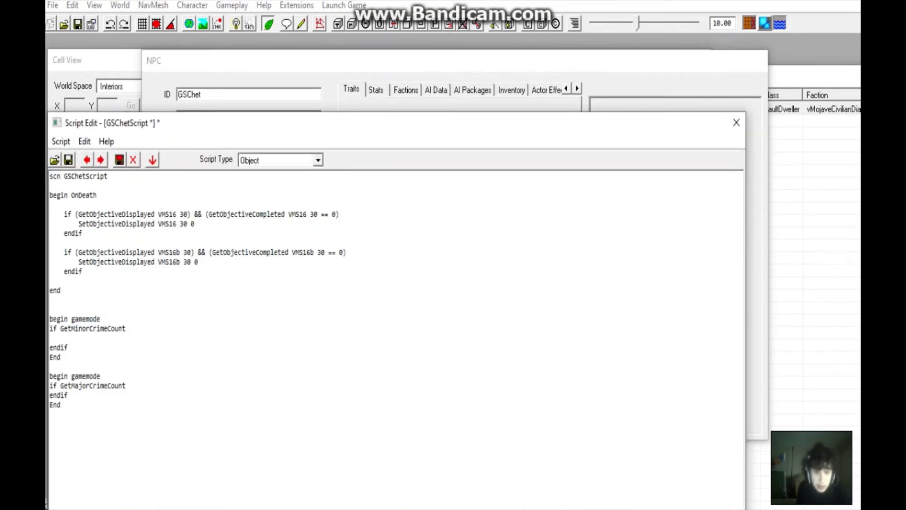
text(SetStage MS27 30)
key(Return)
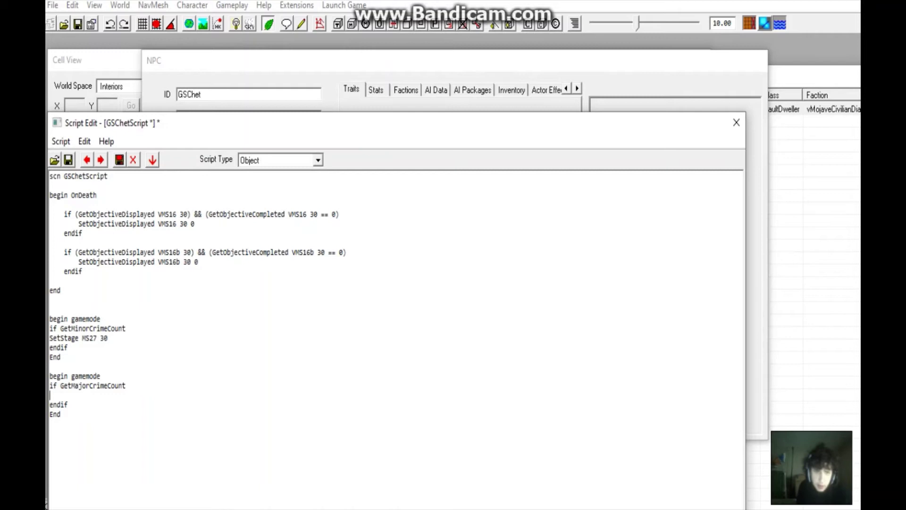
text(SetStage MS27 30)
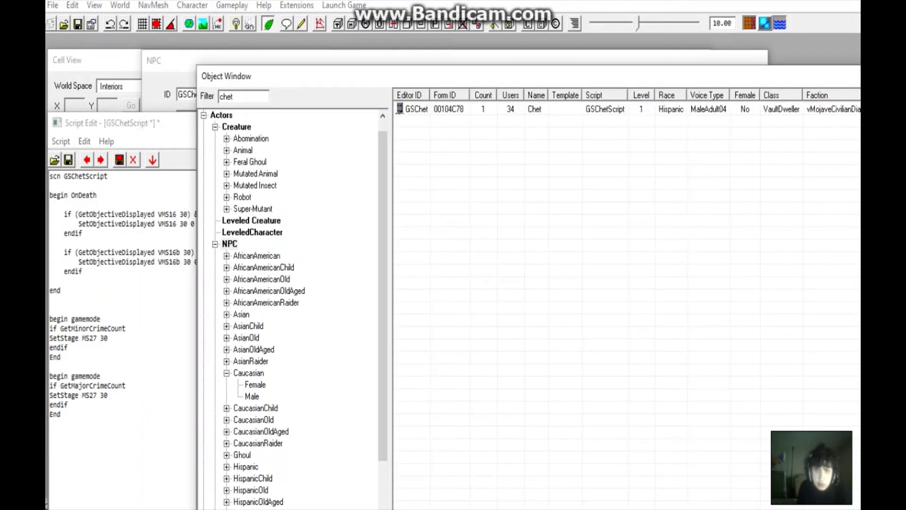
key(Left)
- Open the CrimeGoodSprings quest from the Quest category
key(Up)
key(Right)
key(q)
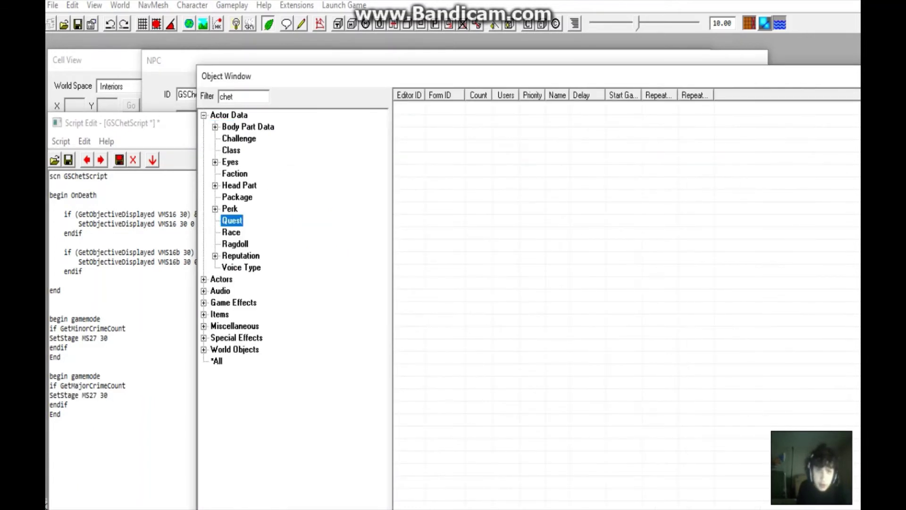
key(shift+Tab)
text(c)
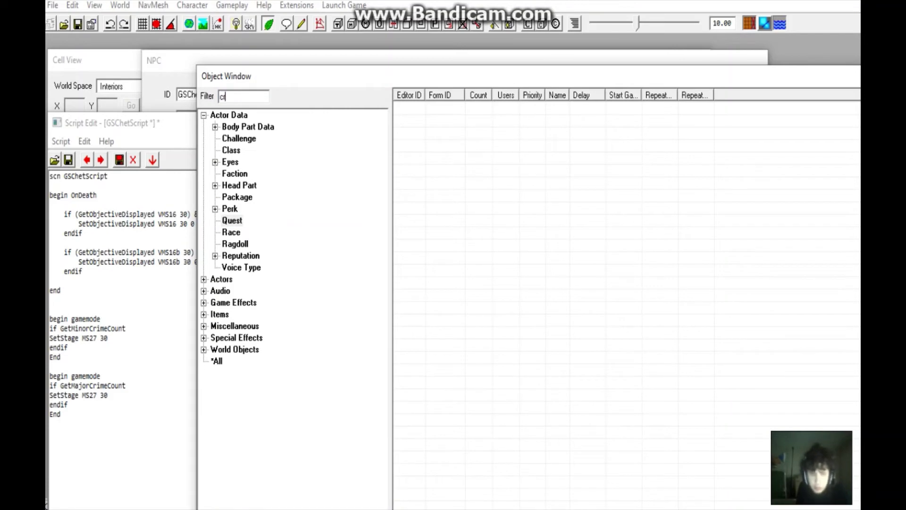
text(rime)
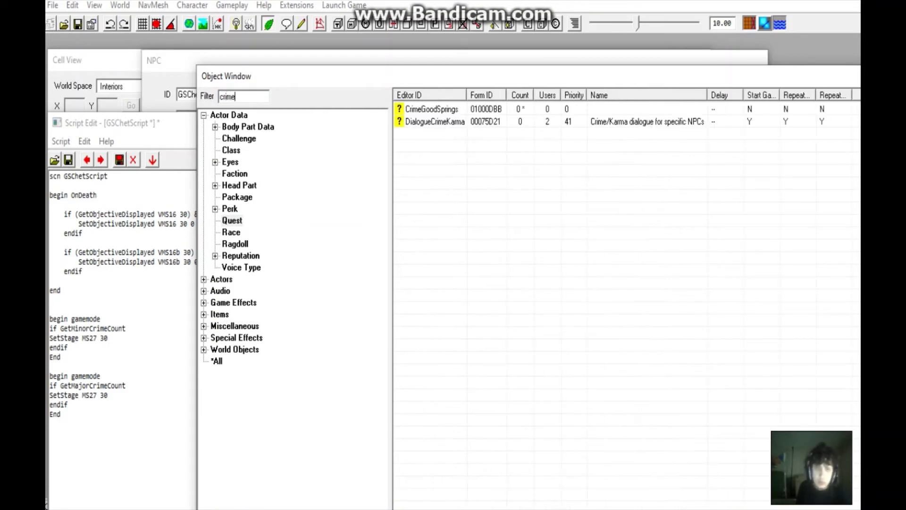
key(Tab)
key(Return)
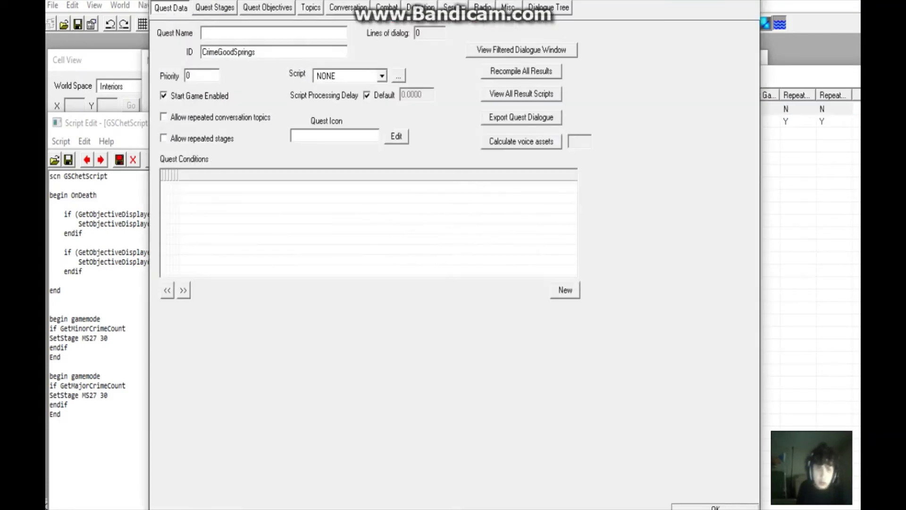
- Inspect the stage 10 index and result script of CrimeGoodSprings, then return to Chet's script
key(ctrl+Tab)
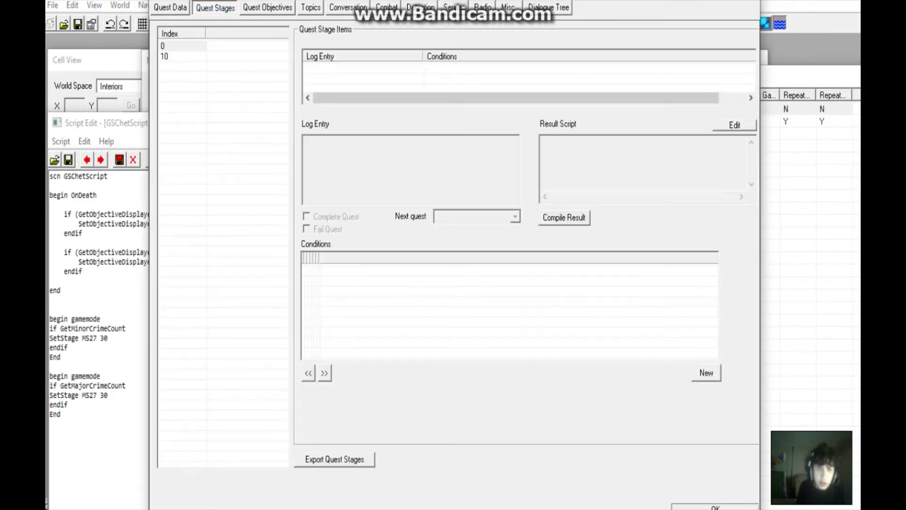
key(Down)
key(Down)
key(F2)
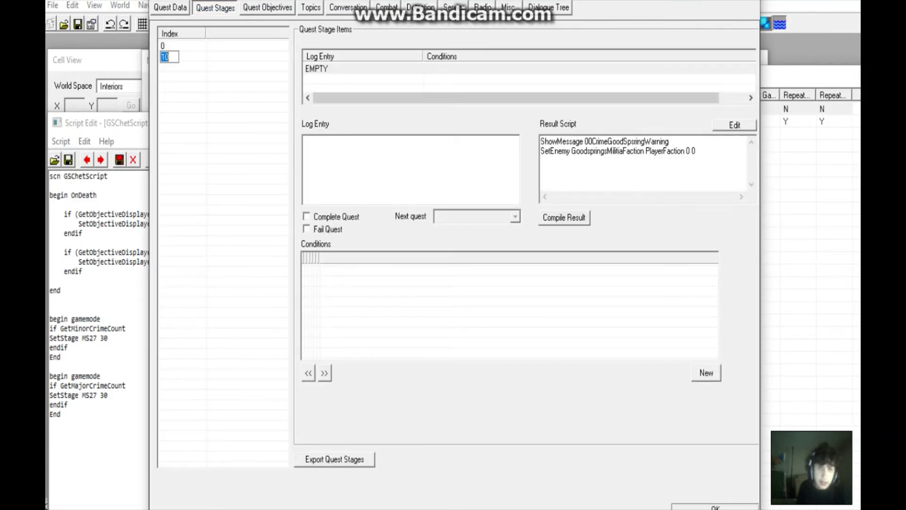
key(shift+F10)
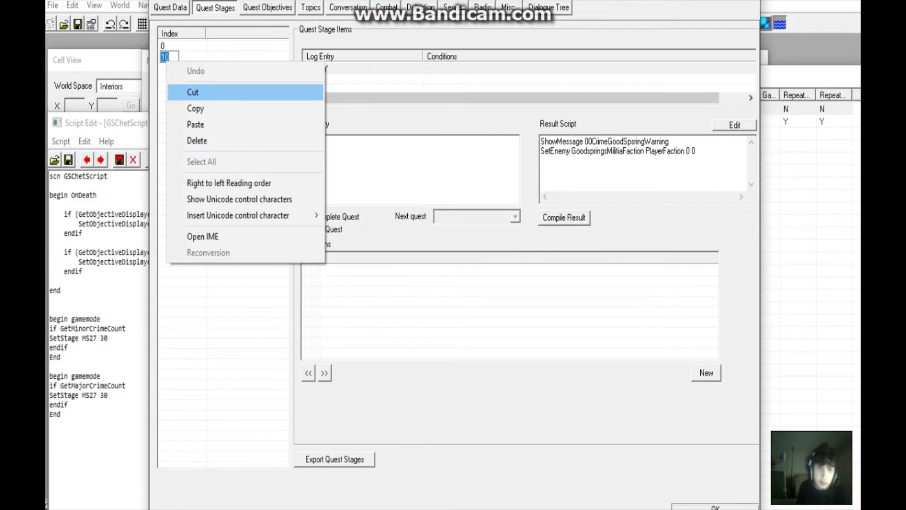
key(Down)
key(Up)
key(Down)
key(Return)
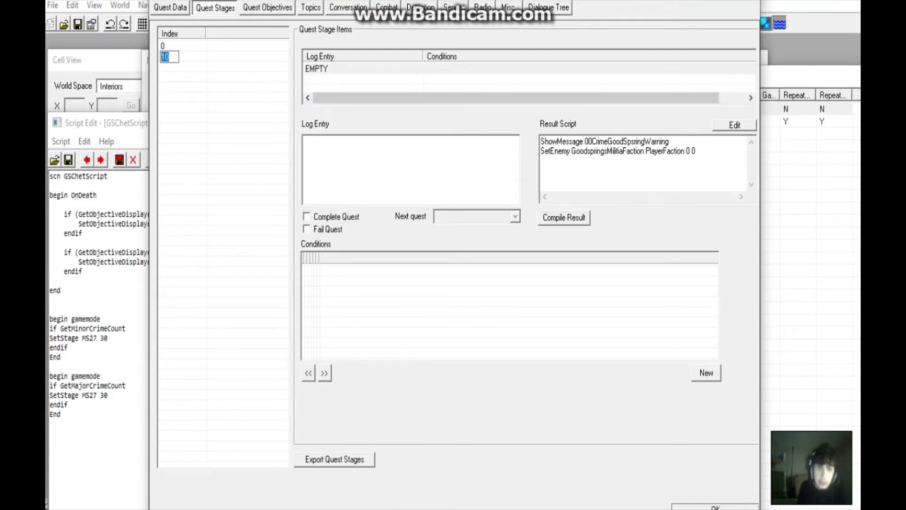
key(alt+Tab)
- Change the stage number from 30 to 10 on both SetStage lines
key(shift+Left)
key(shift+Left)
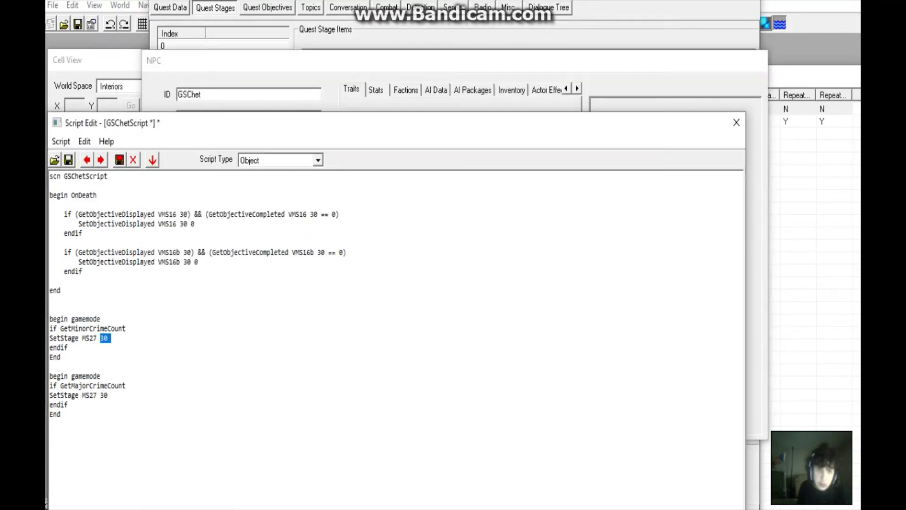
key(ctrl+v)
key(shift+Left)
key(shift+Left)
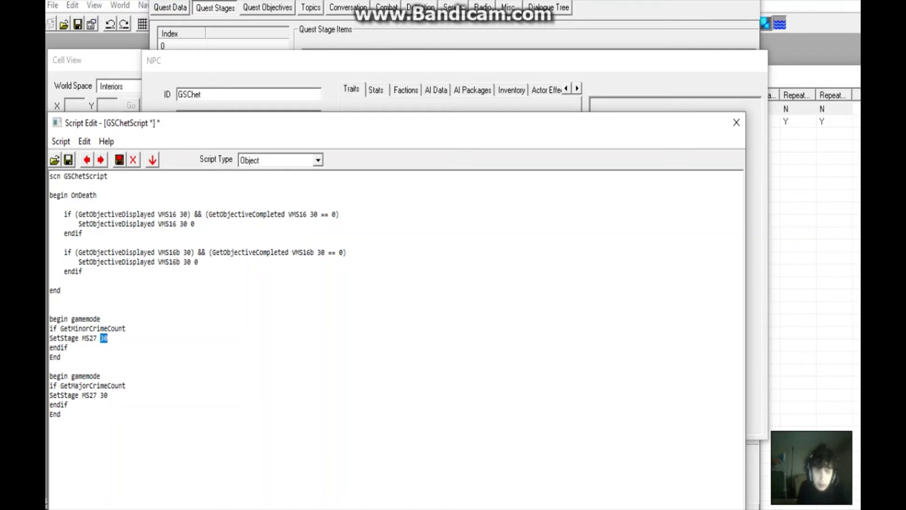
text(10)
key(shift+Left)
key(shift+Left)
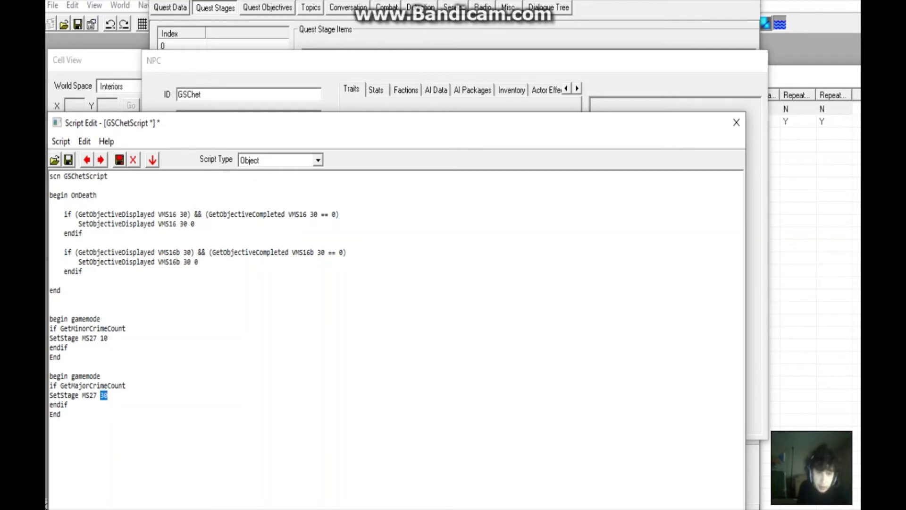
text(10)
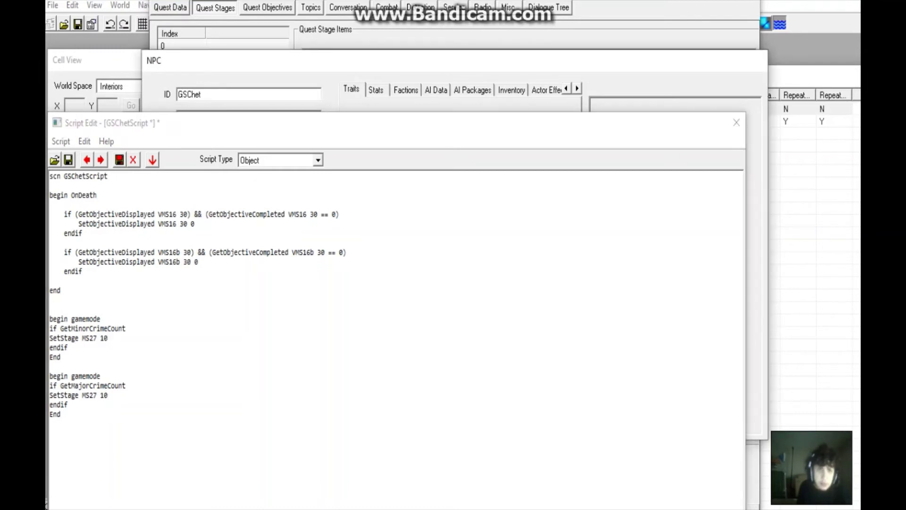
- Copy the CrimeGoodSprings quest ID and paste it over MS27 on both SetStage lines
click(215, 7)
click(170, 7)
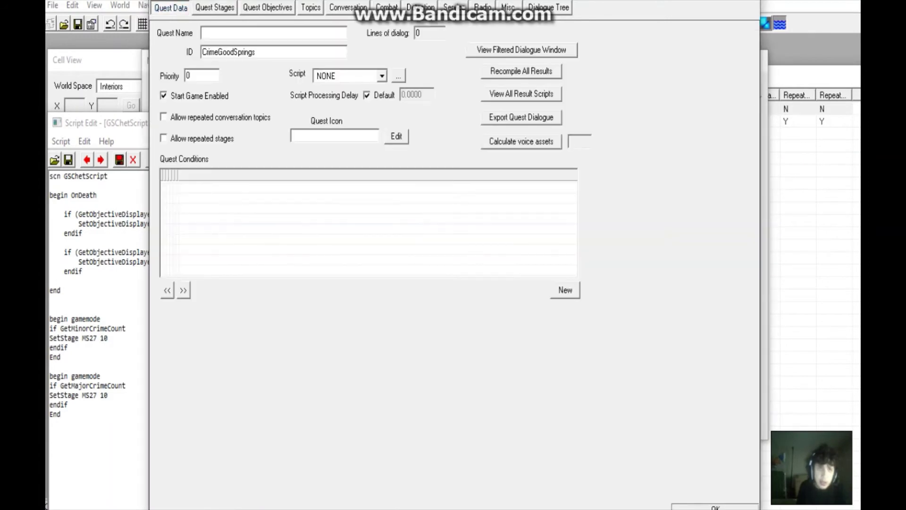
double_click(228, 52)
right_click(247, 55)
click(263, 95)
click(99, 123)
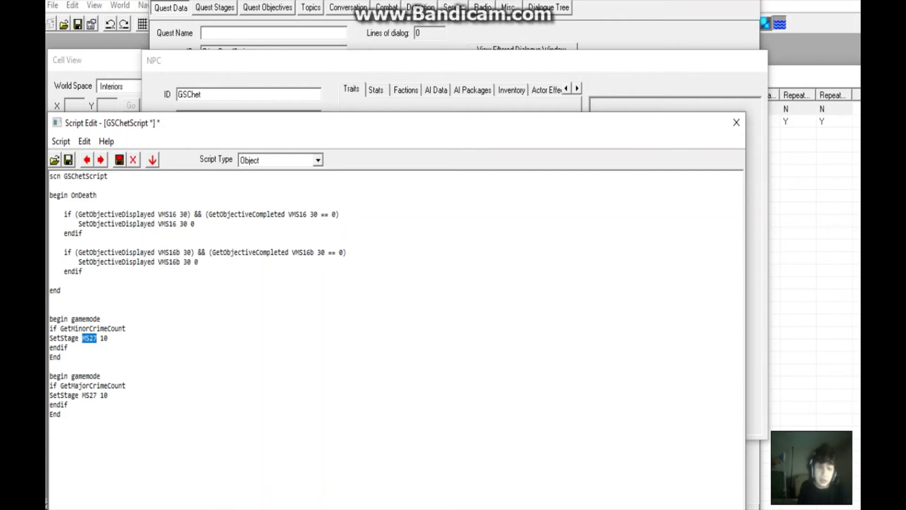
key(ctrl+v)
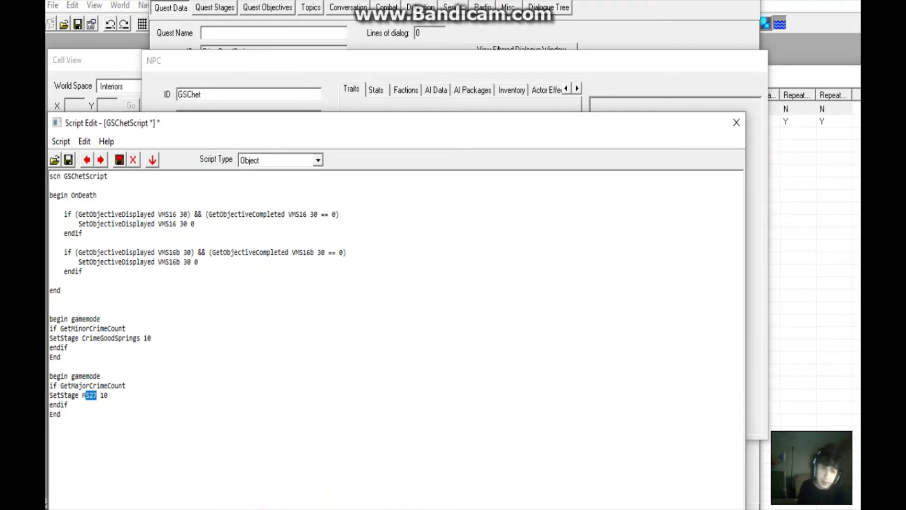
key(ctrl+v)
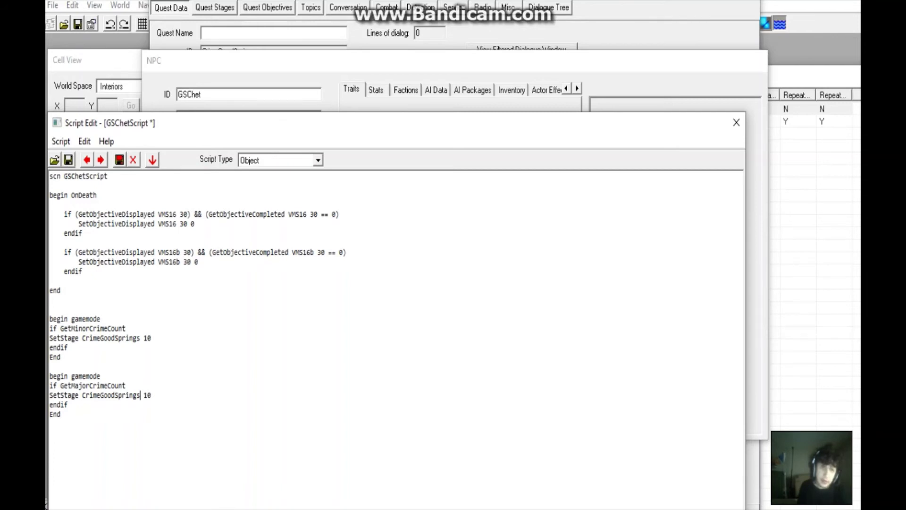
- Close Chet's script, preview his full body and head, then close his record and the quest
key(Escape)
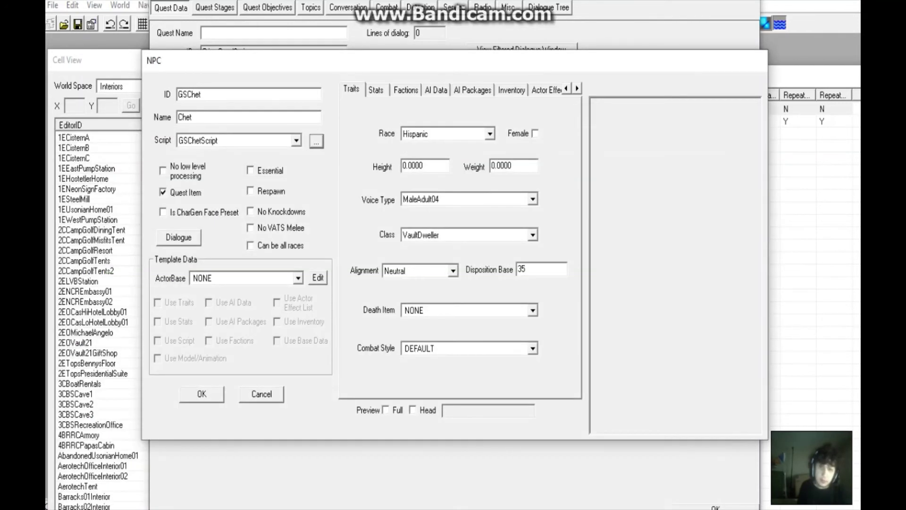
click(386, 411)
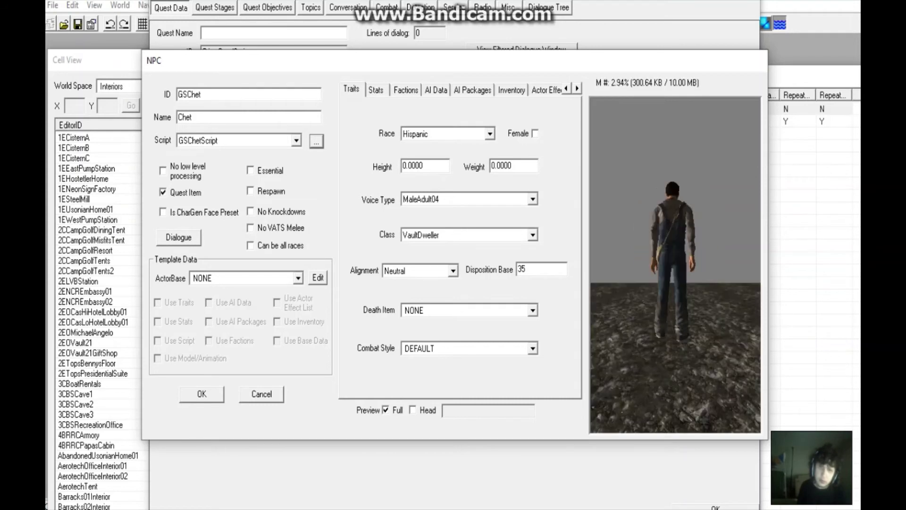
click(412, 410)
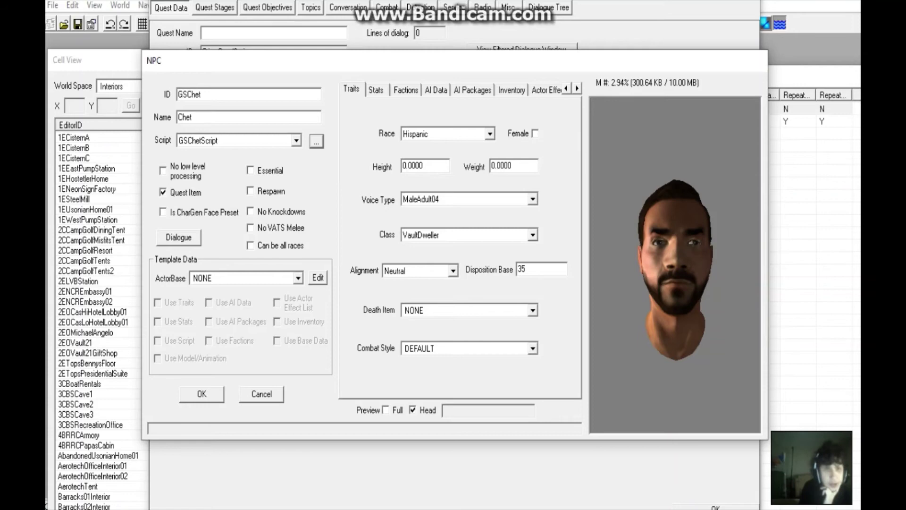
key(Escape)
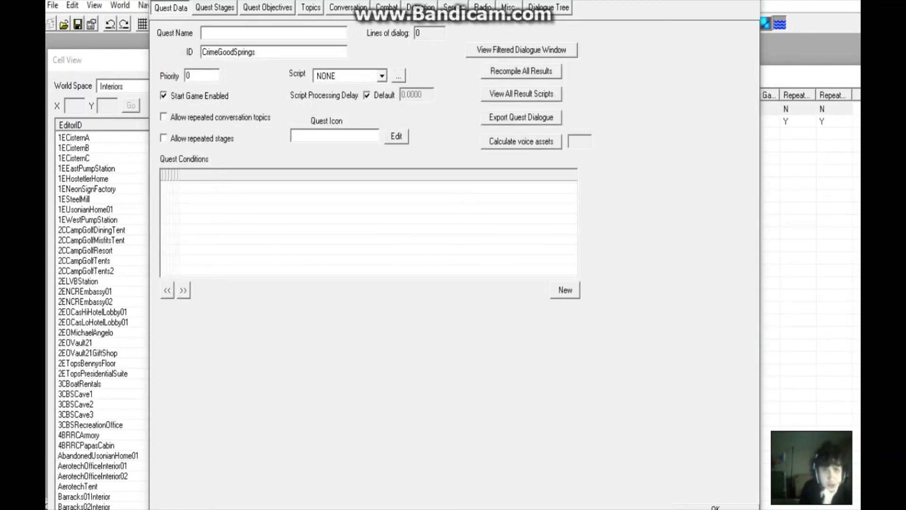
key(Escape)
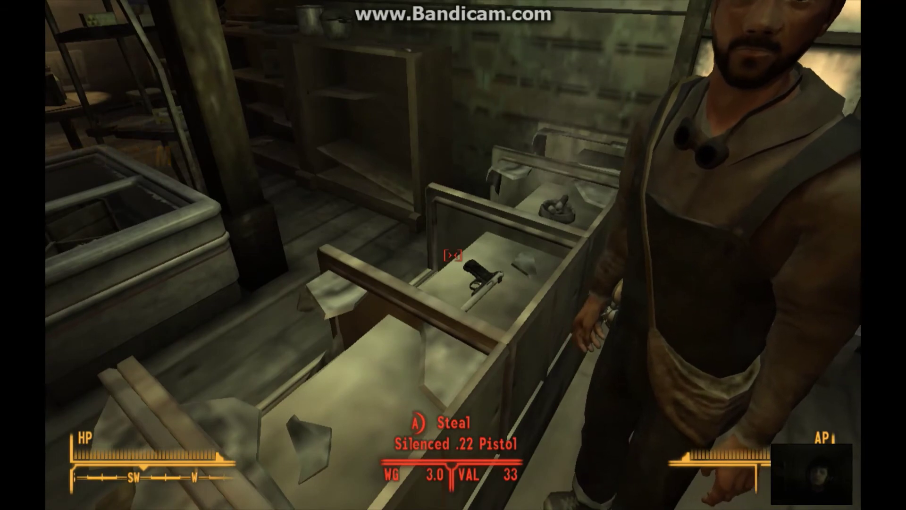
- Steal the Silenced .22 Pistol from the counter in Chet's store
key(a)
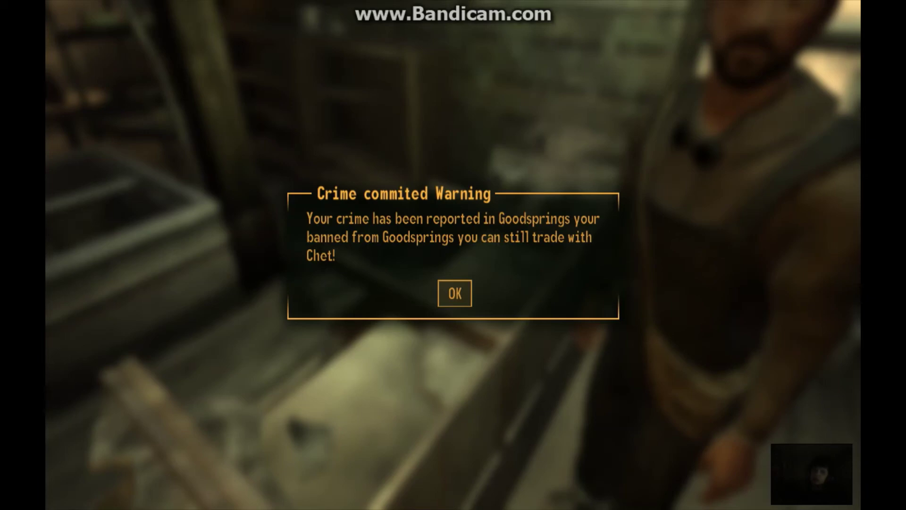
- Dismiss the crime warning, walk outside to the armed bearded man, then head back to the door
key(Return)
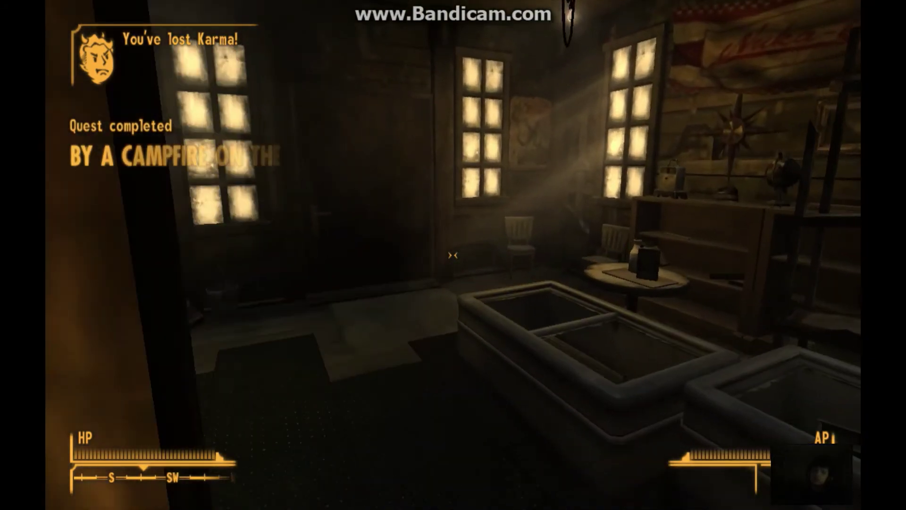
key(e)
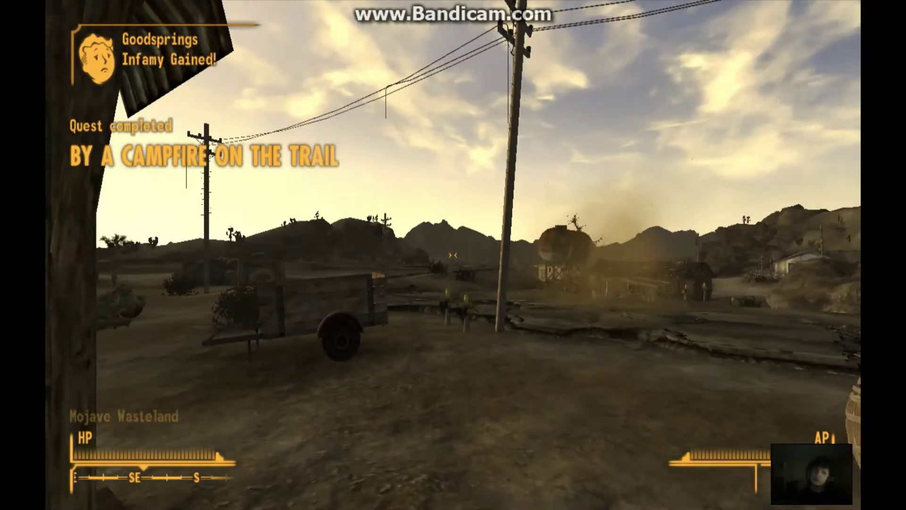
key(w)
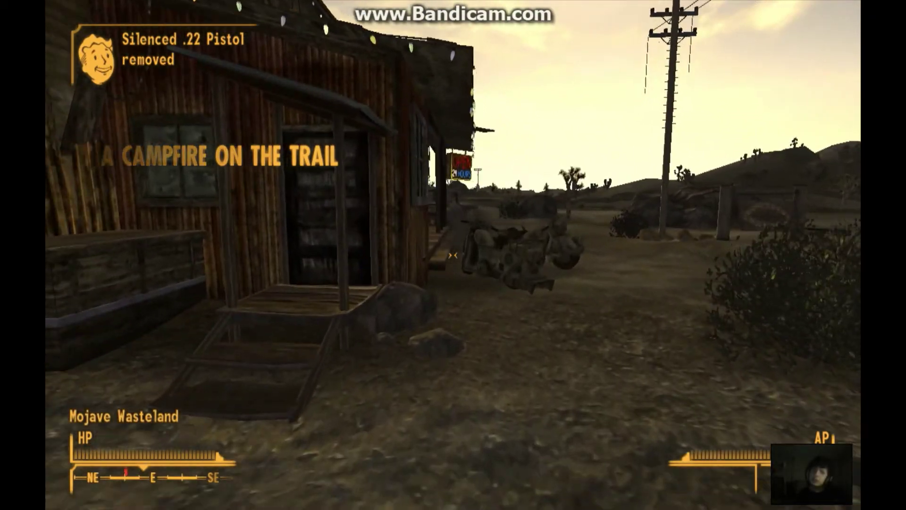
key(w)
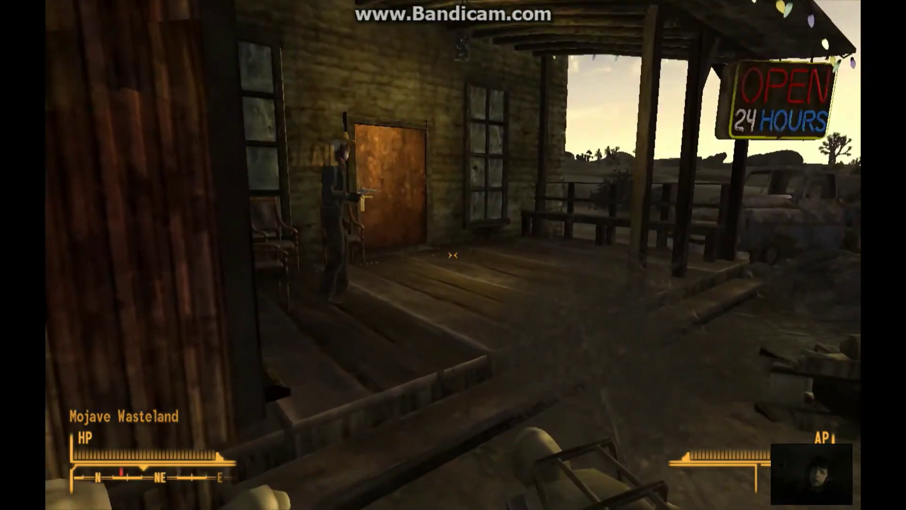
key(w)
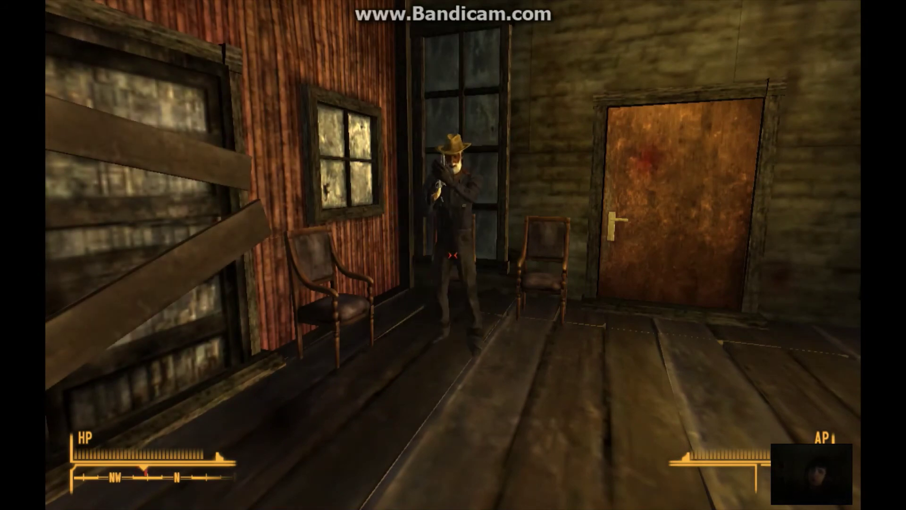
key(w)
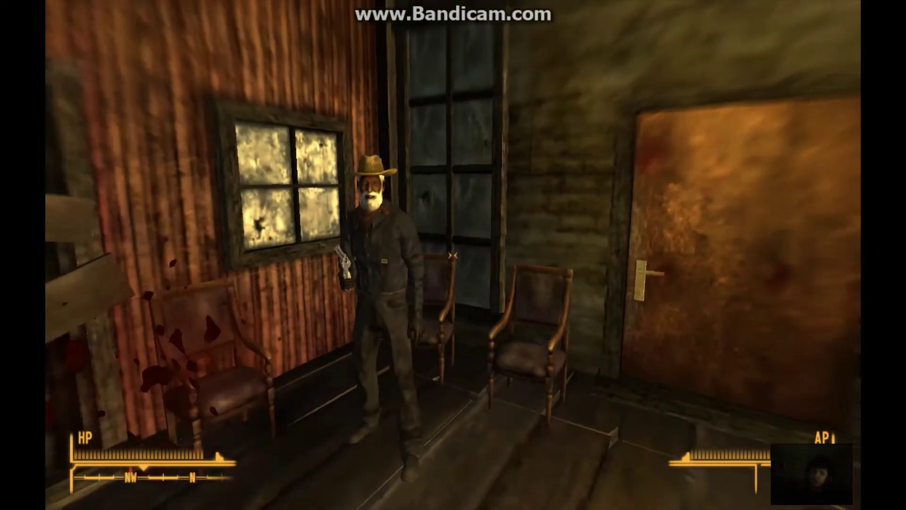
key(w)
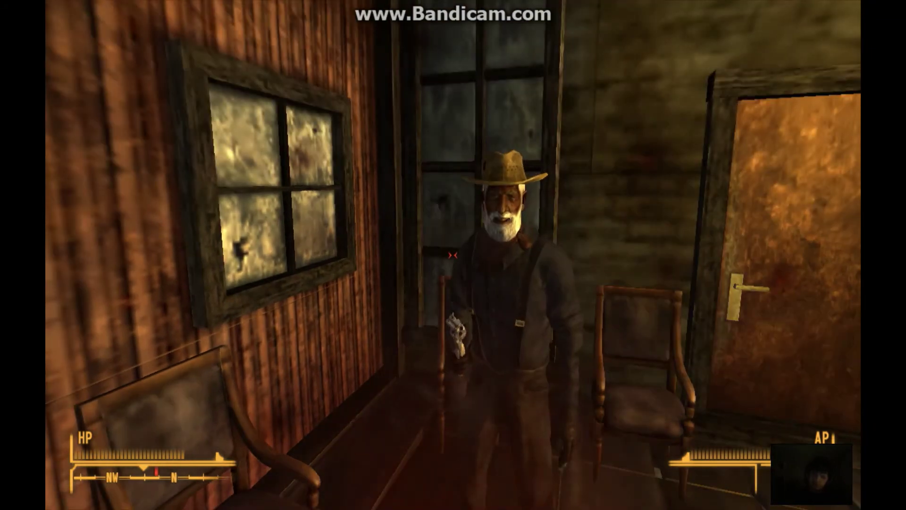
key(s)
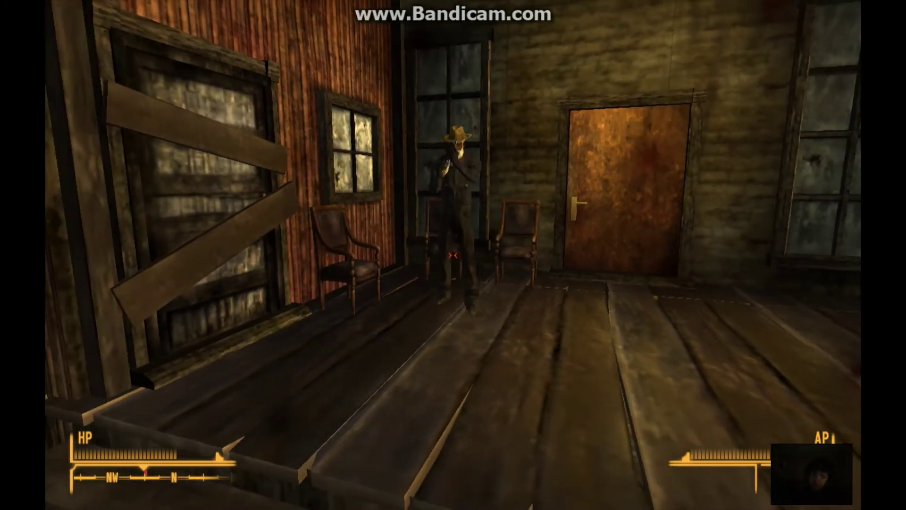
key(w)
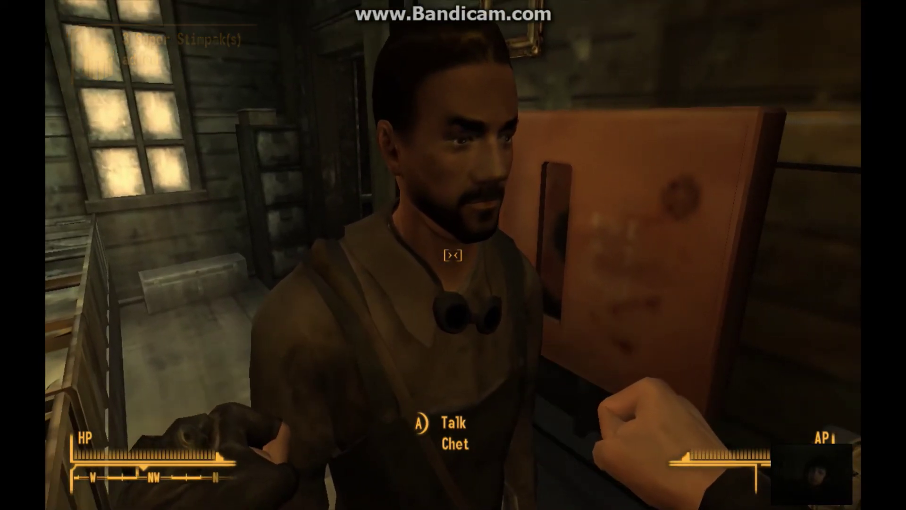
- Trigger the crime warning again beside Chet, dismiss it, and walk back outside
key(e)
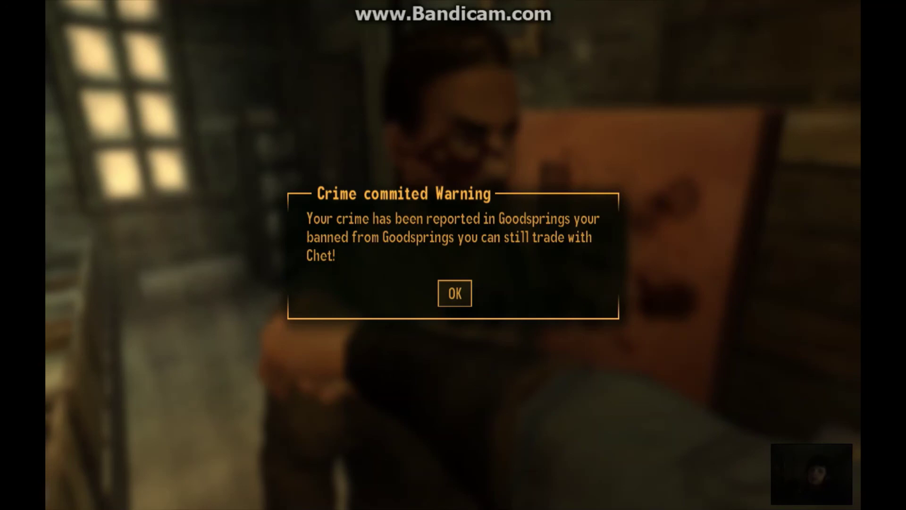
key(Return)
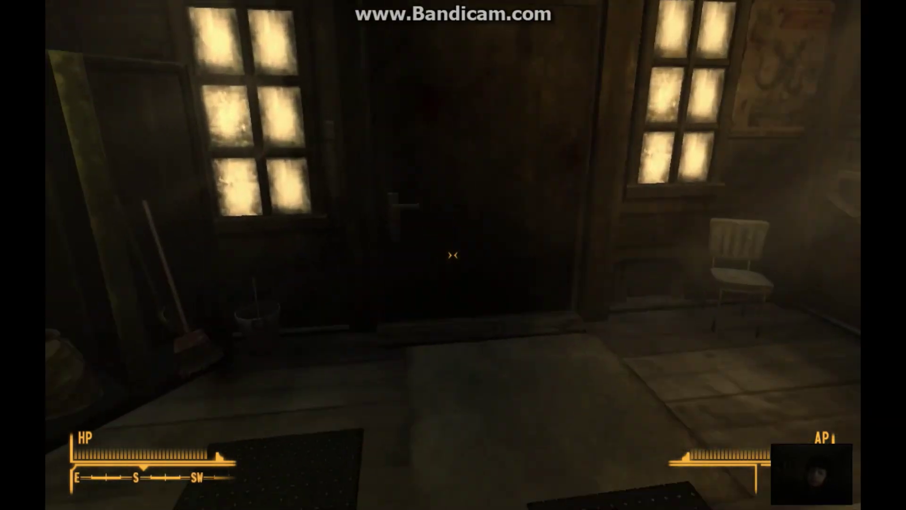
key(e)
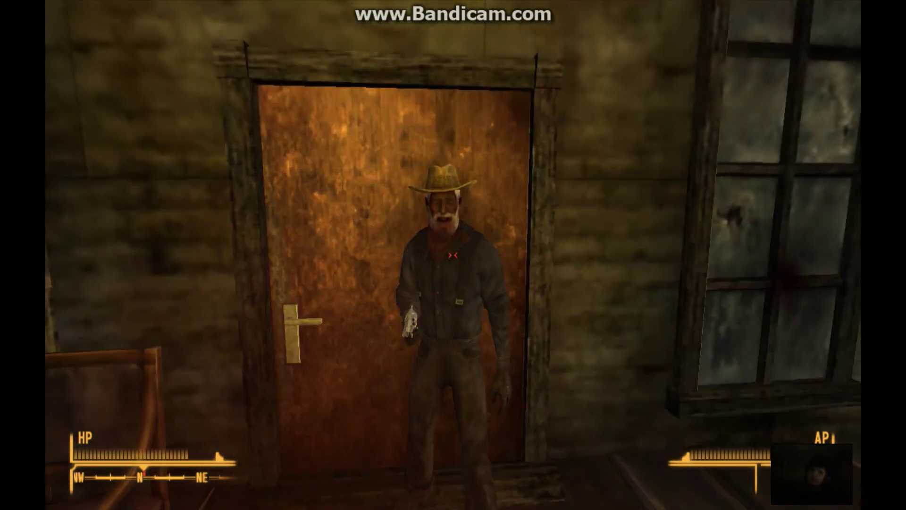
- Turn toward the crouching old man on the porch and punch him
key(r)
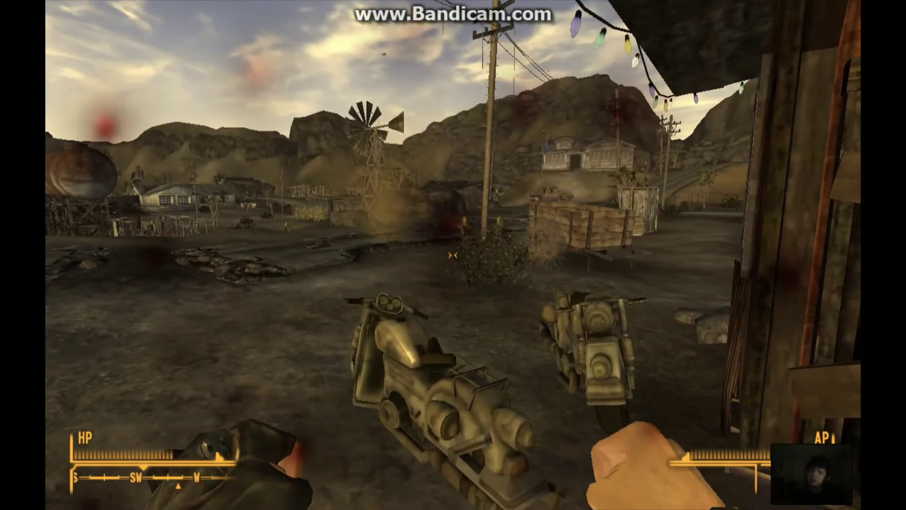
key(r)
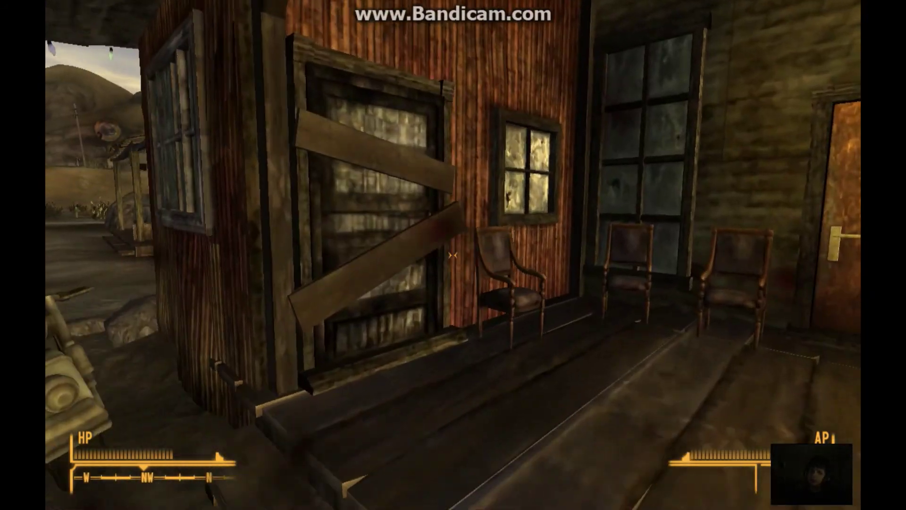
key(r)
key(r)
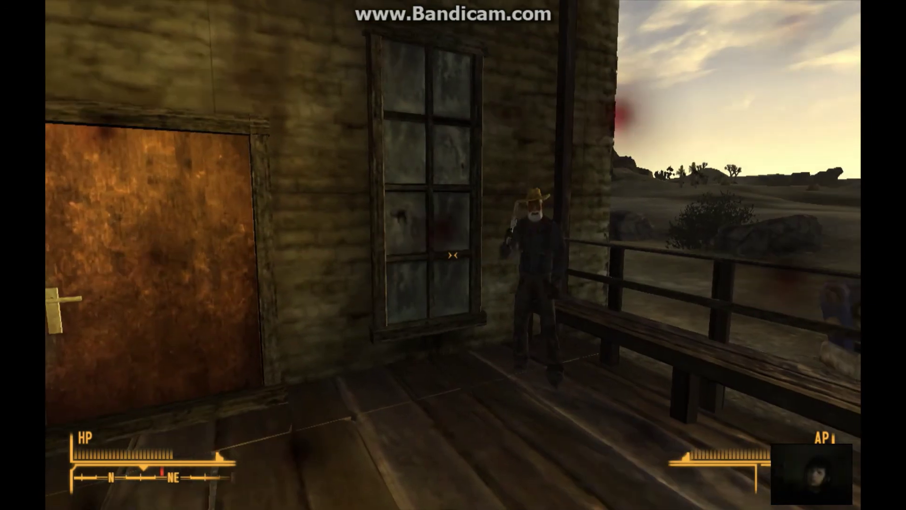
key(r)
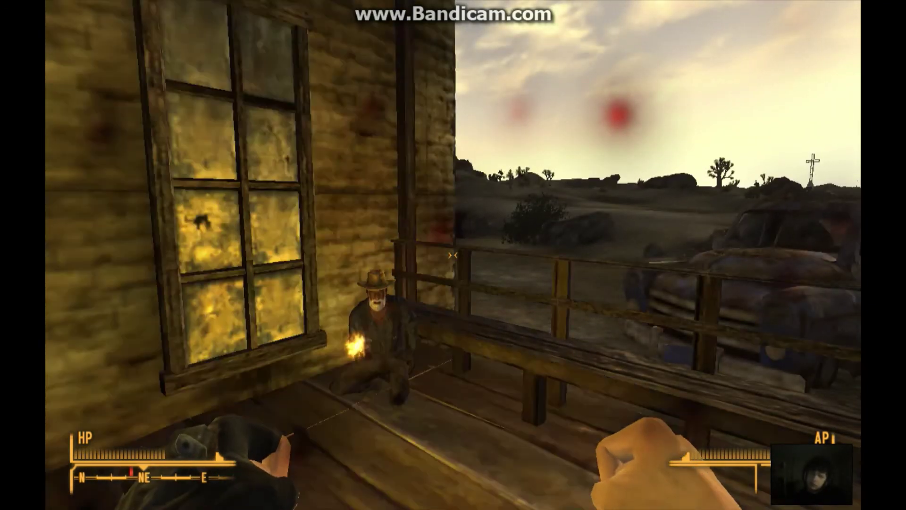
key(r)
key(r)
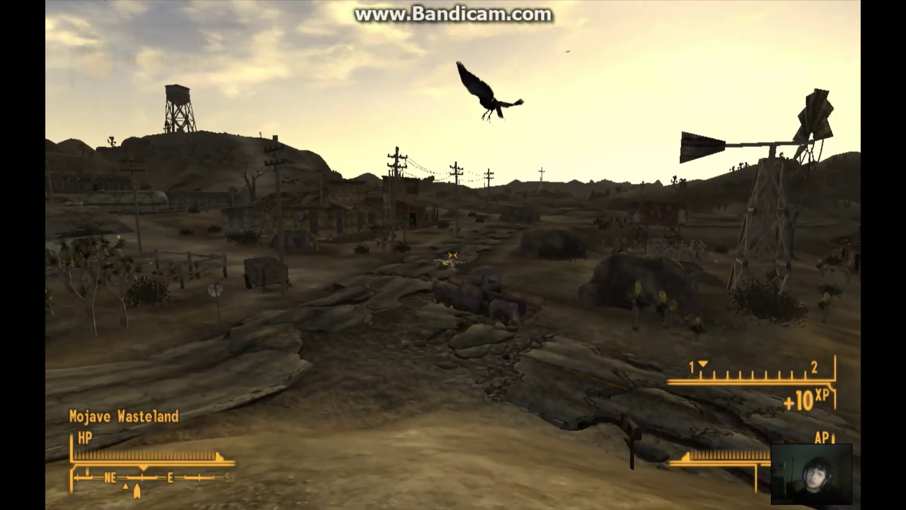
- Walk down the road past the blue truck and General Store to the saloon wagon
key(w)
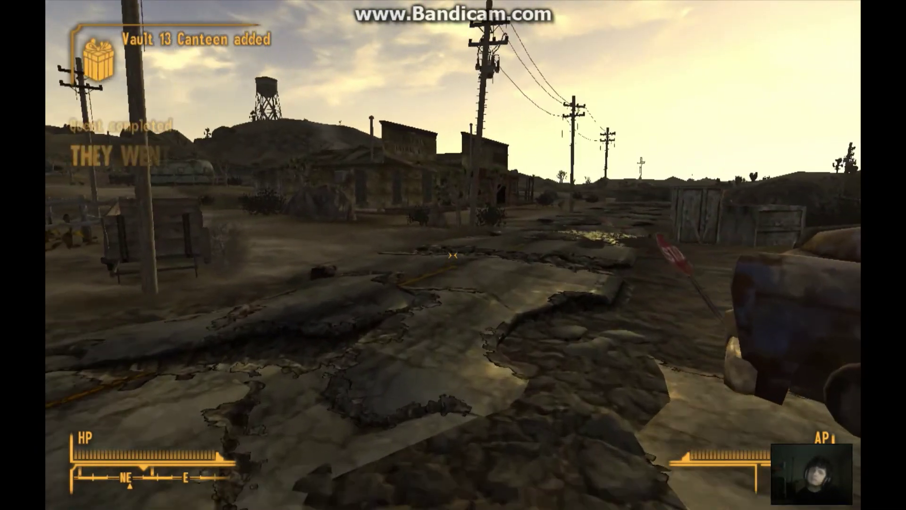
key(w)
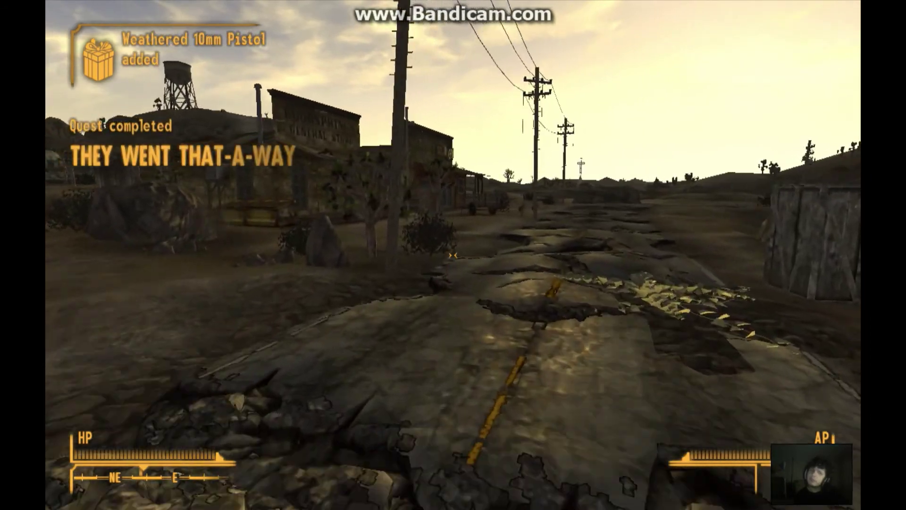
key(w)
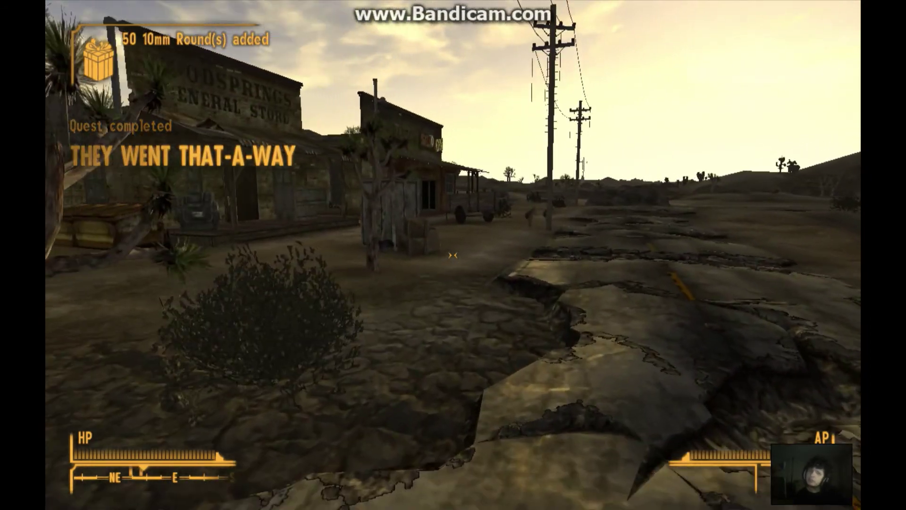
key(w)
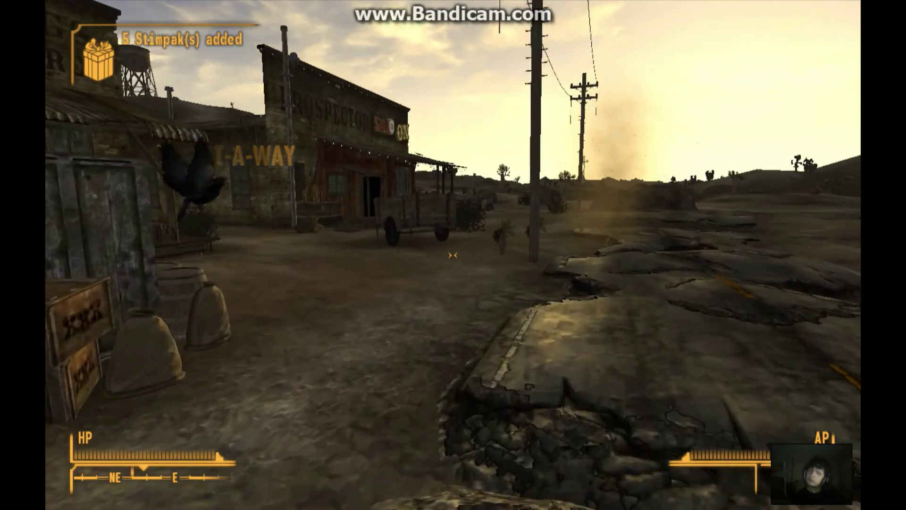
key(w)
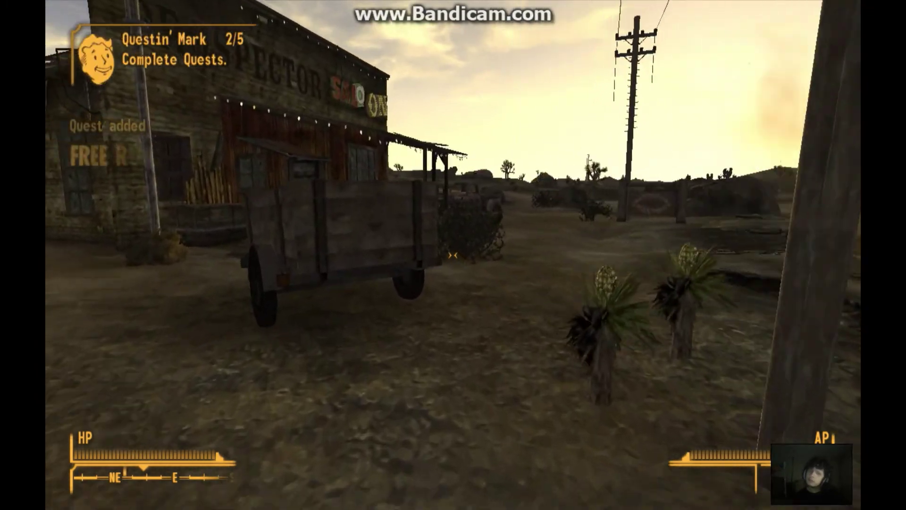
- Step onto the Prospector Saloon porch and line up on seated Easy Pete to talk
key(w)
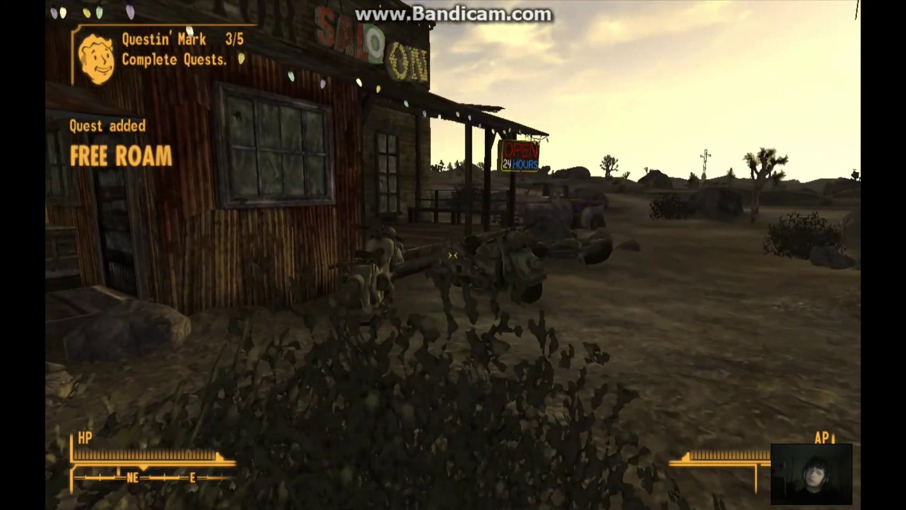
key(w)
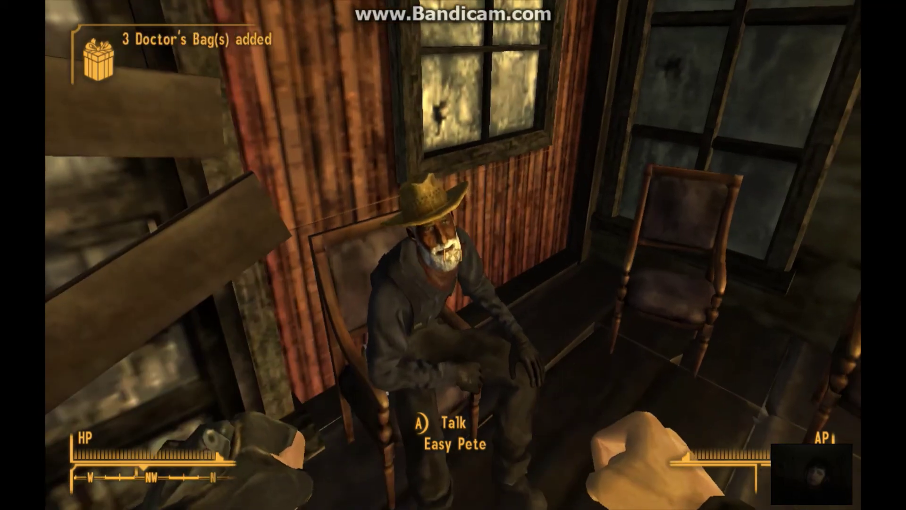
key(s)
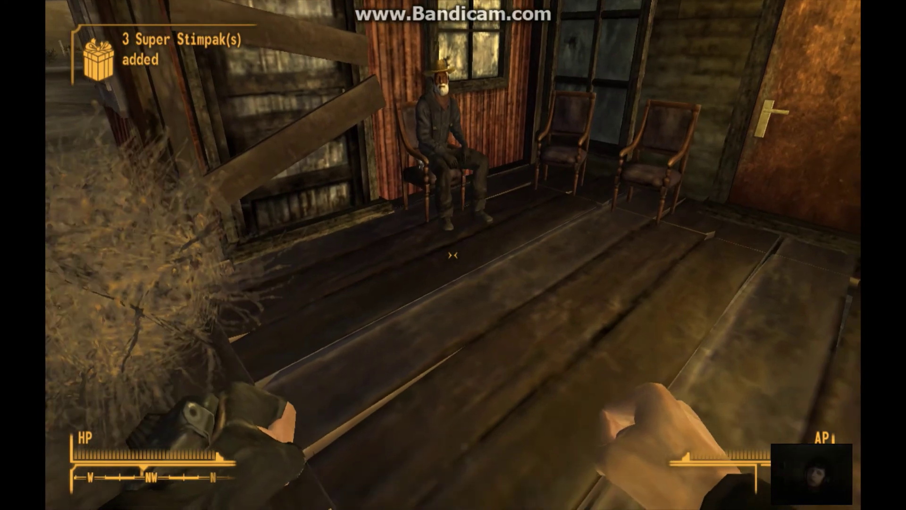
key(w)
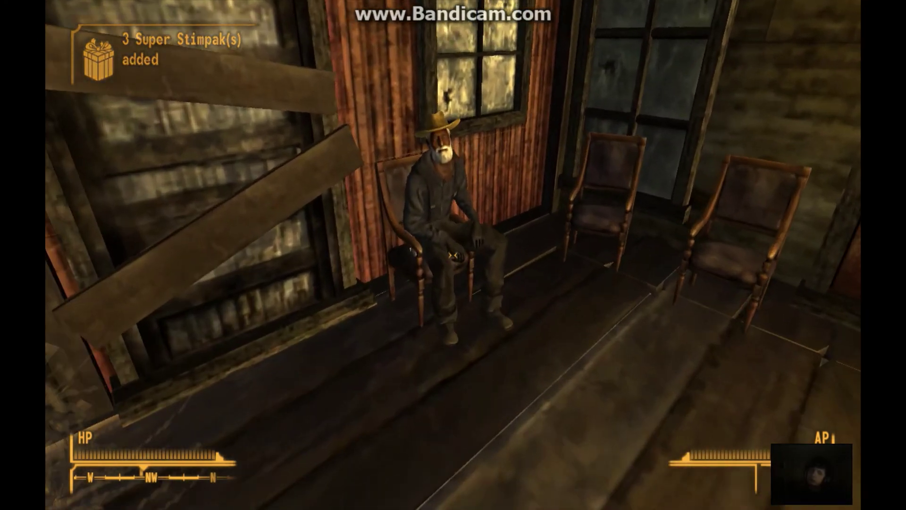